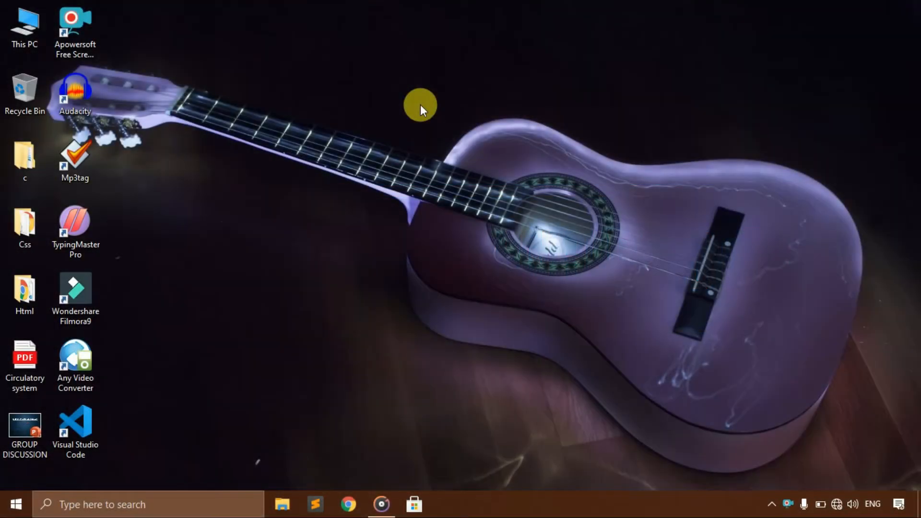
# Open This PC to show the drives and launch diskpart through the Run dialog.
pyautogui.doubleClick(26, 35)
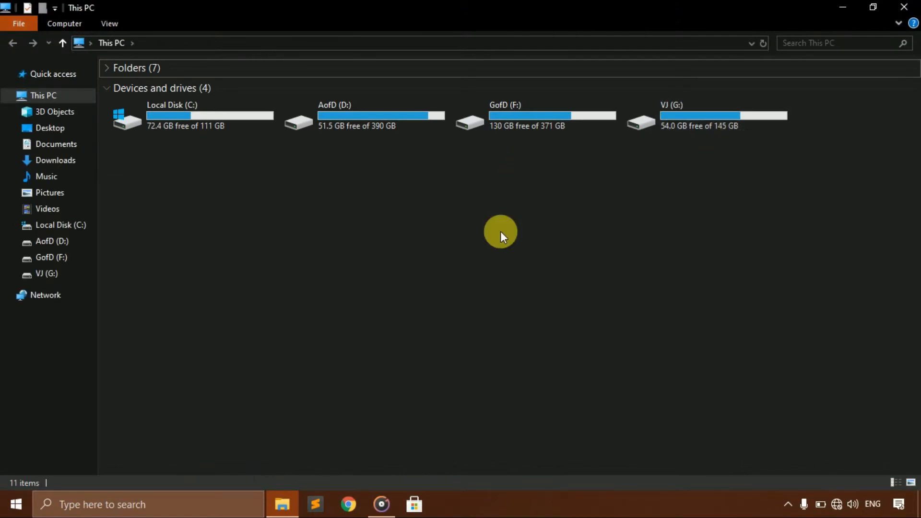
pyautogui.press('super+r')
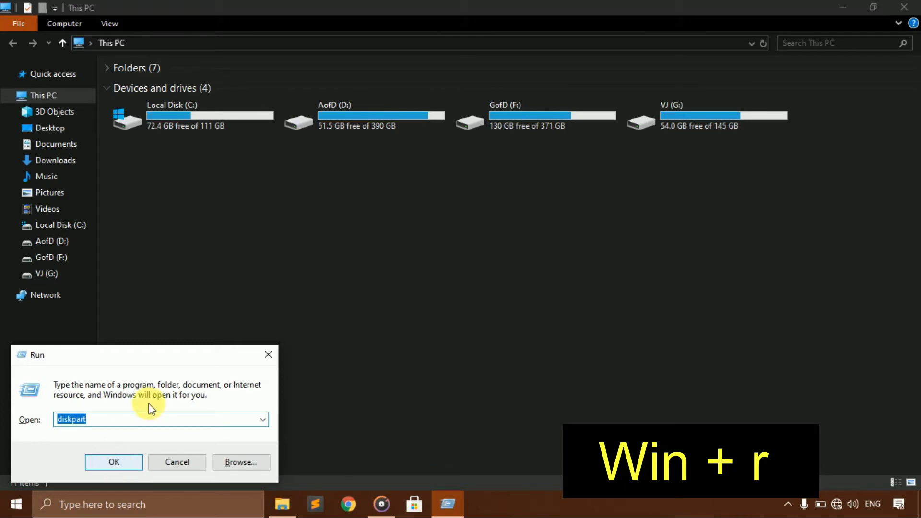
pyautogui.click(167, 421)
pyautogui.press('BackSpace')
pyautogui.press('BackSpace')
pyautogui.press('BackSpace')
pyautogui.press('BackSpace')
pyautogui.press('BackSpace')
pyautogui.press('BackSpace')
pyautogui.press('BackSpace')
pyautogui.press('BackSpace')
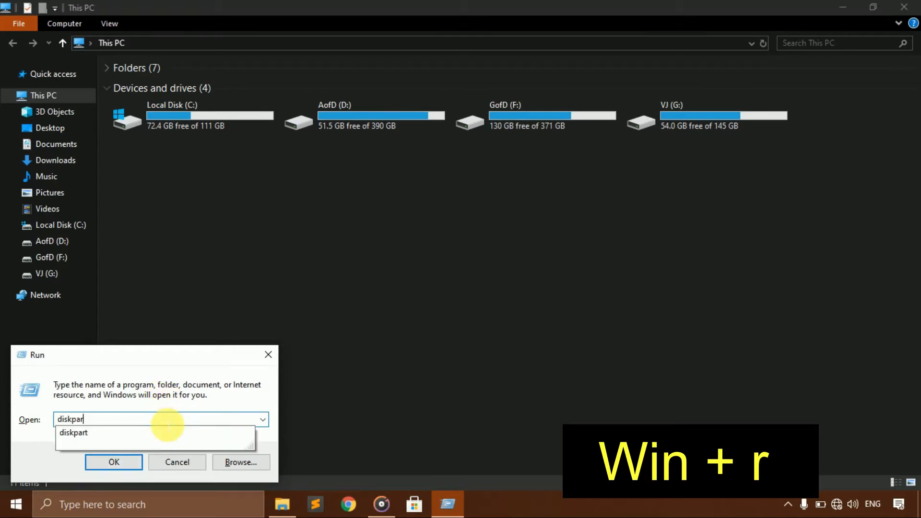
pyautogui.write('d')
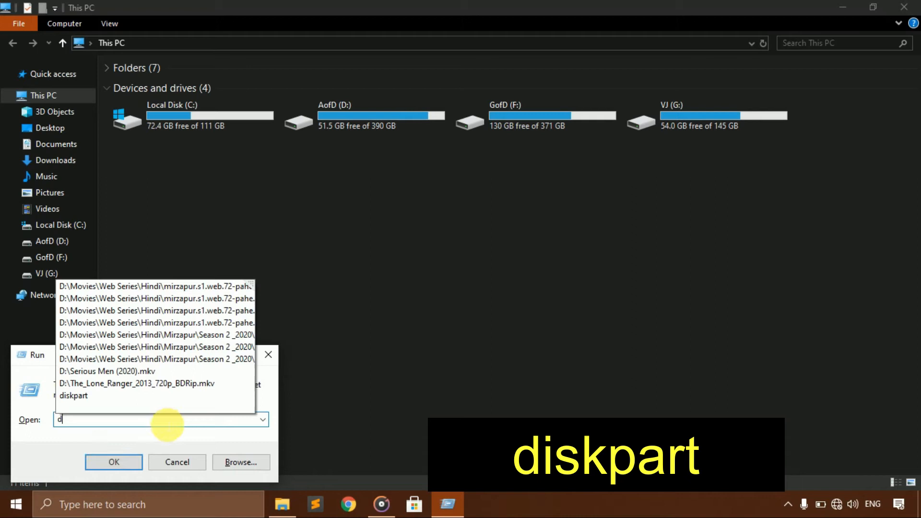
pyautogui.write('iskpart')
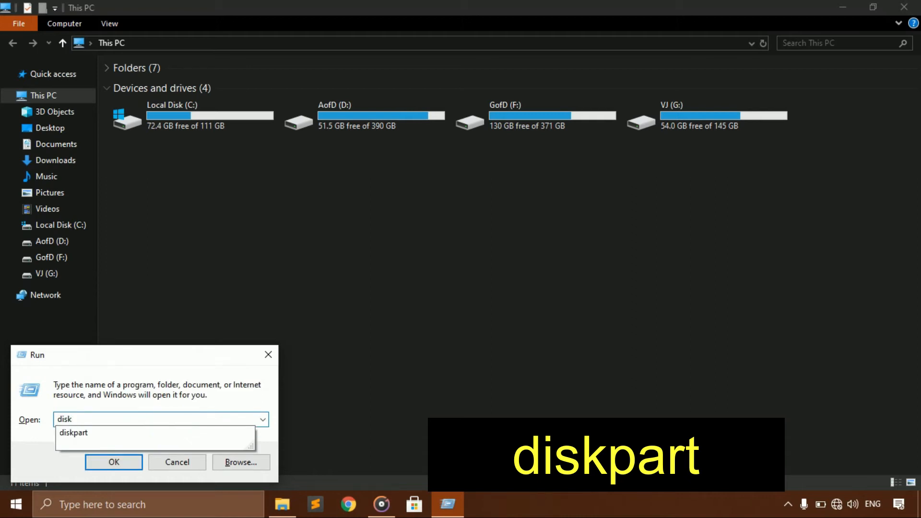
pyautogui.click(168, 424)
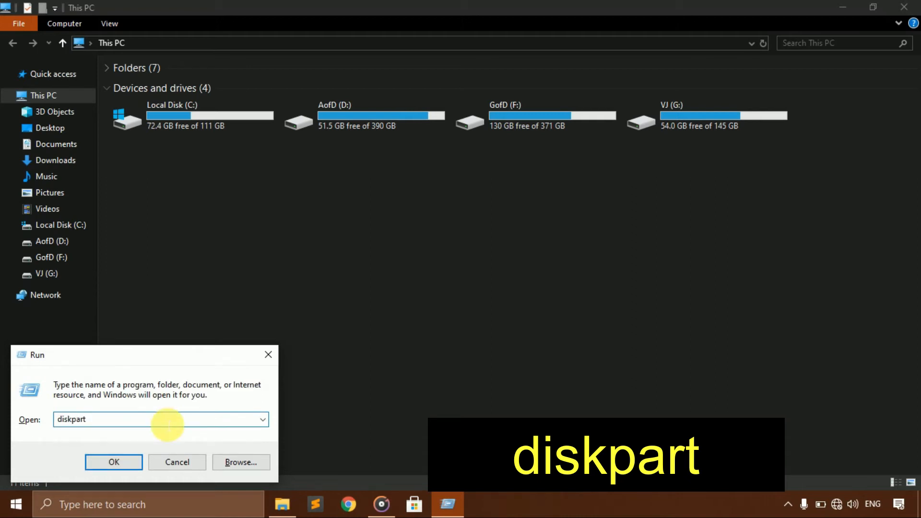
pyautogui.click(124, 463)
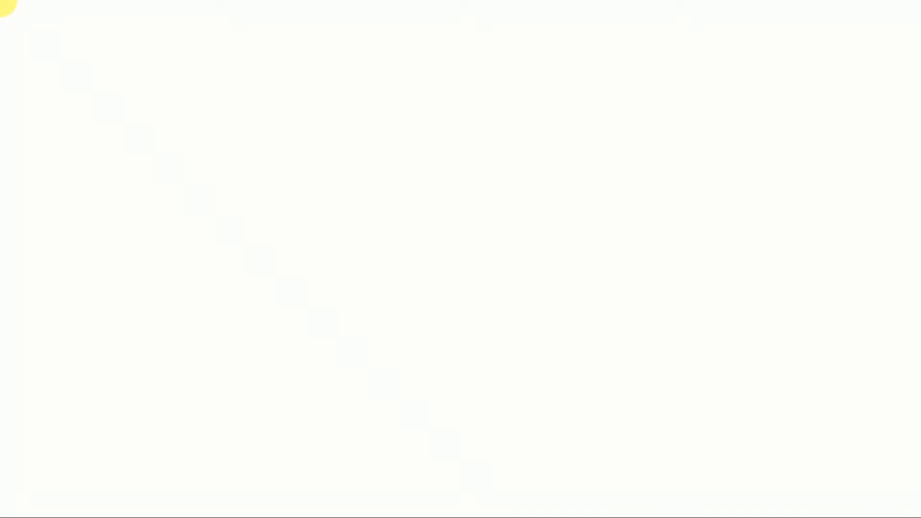
pyautogui.click(417, 337)
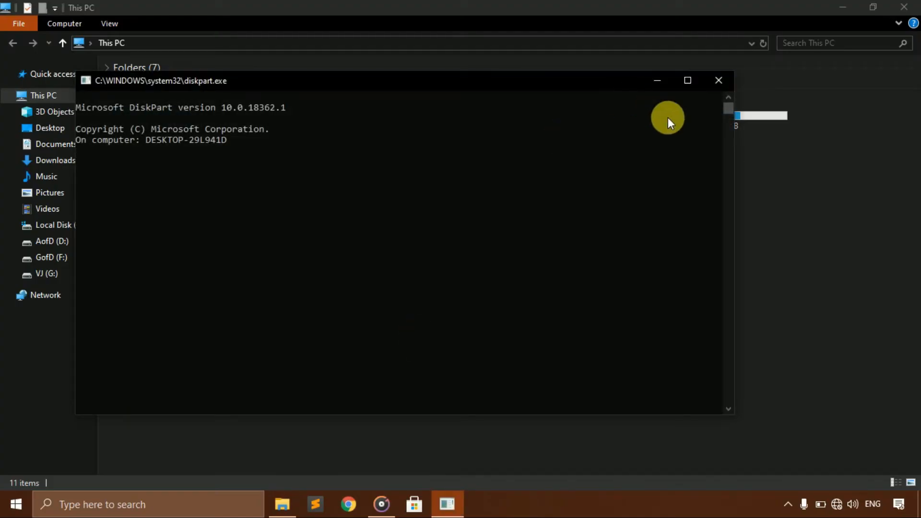
# Move the DiskPart window clear of the drive list and run the list disk command.
pyautogui.moveTo(520, 85); pyautogui.dragTo(605, 192)
pyautogui.write('li')
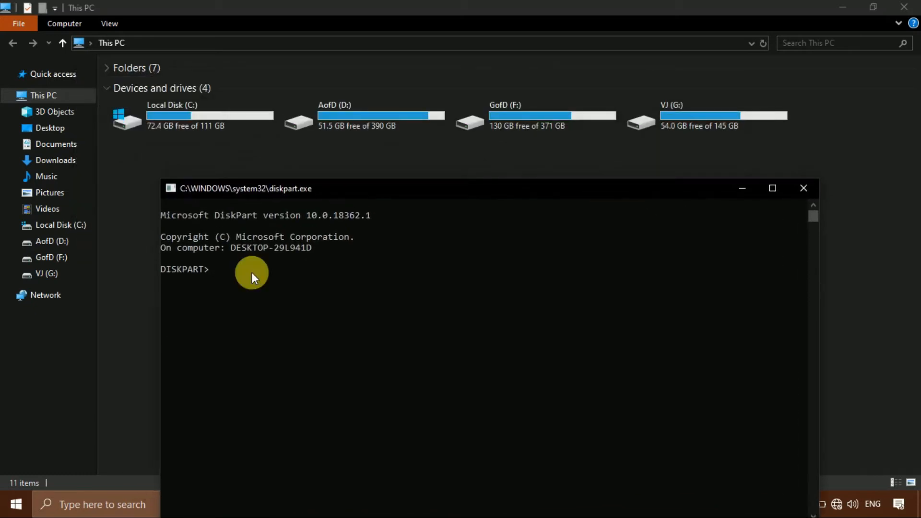
pyautogui.write('st')
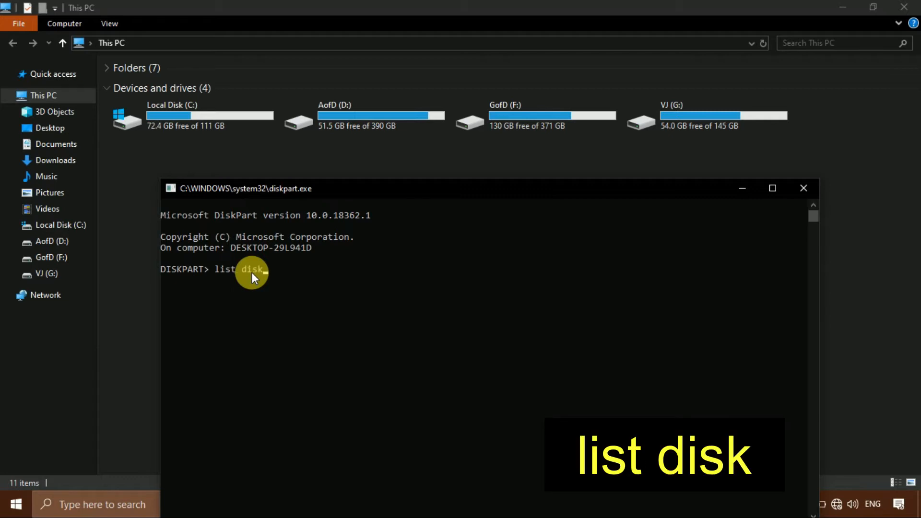
pyautogui.write(' disk')
pyautogui.press('Return')
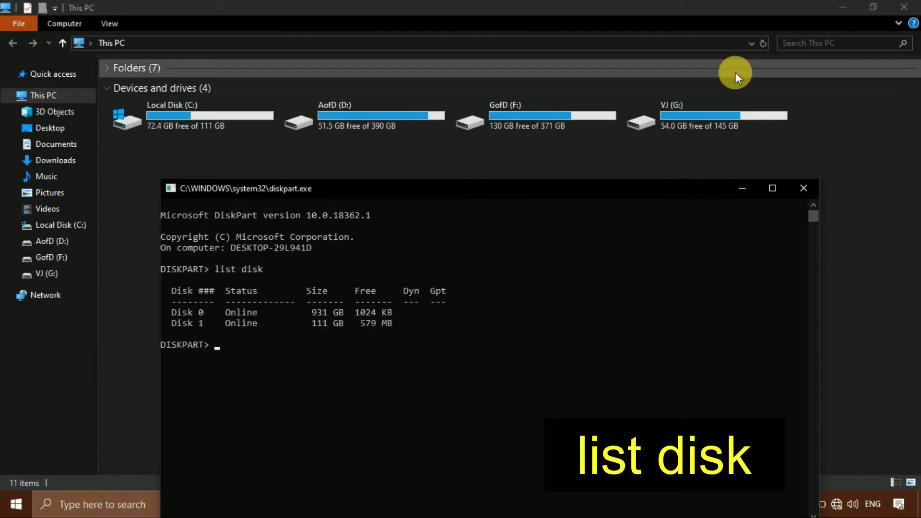
# Shrink the maximized This PC window and arrange it side by side with the DiskPart window.
pyautogui.click(658, 147)
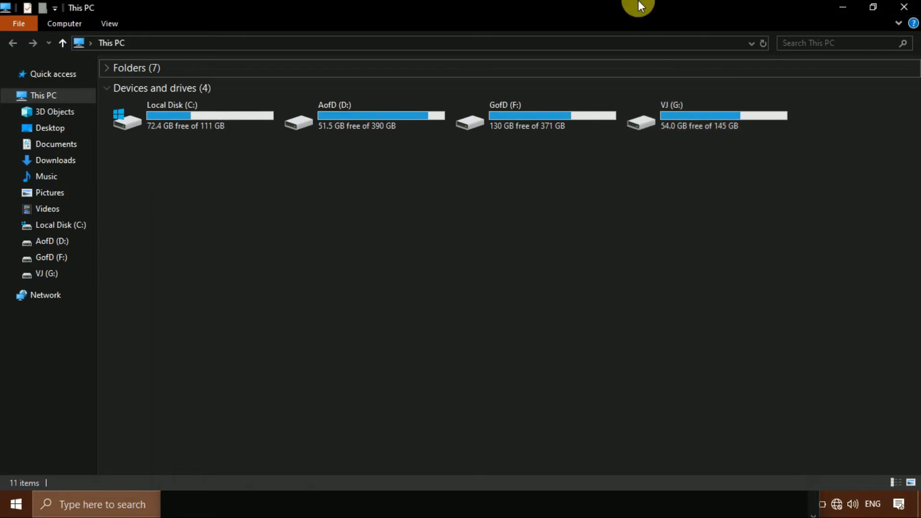
pyautogui.doubleClick(640, 1)
pyautogui.moveTo(241, 185); pyautogui.dragTo(2, 102)
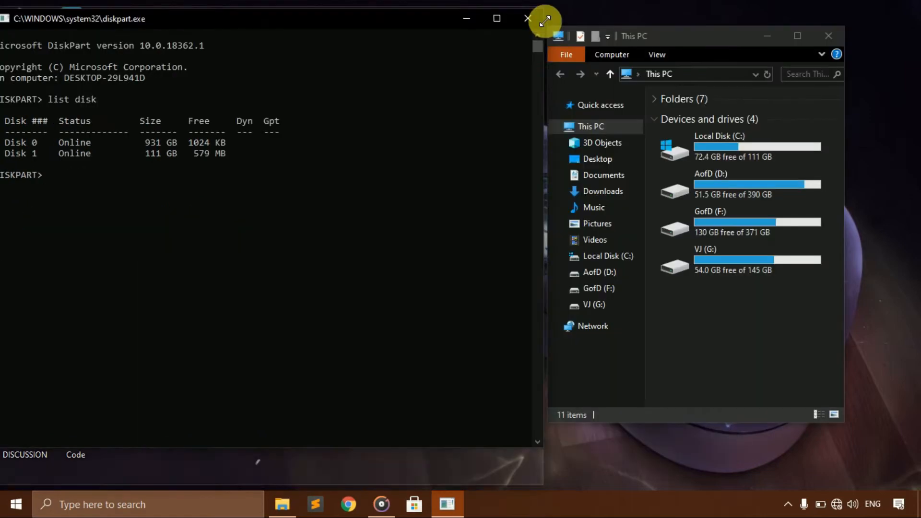
pyautogui.moveTo(545, 20); pyautogui.dragTo(547, 31)
pyautogui.moveTo(698, 34); pyautogui.dragTo(767, 14)
pyautogui.click(175, 193)
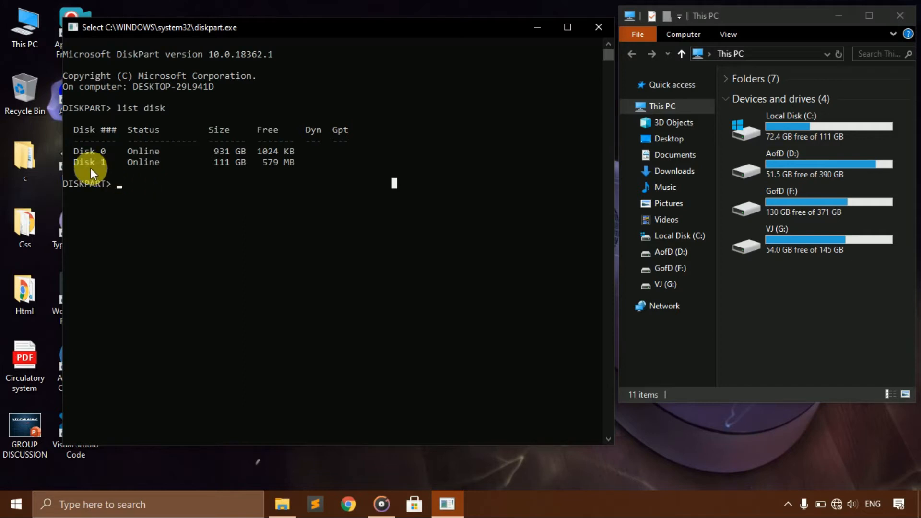
# Make disk 0 the active disk in DiskPart with the select disk 0 command.
pyautogui.moveTo(69, 147); pyautogui.dragTo(101, 151)
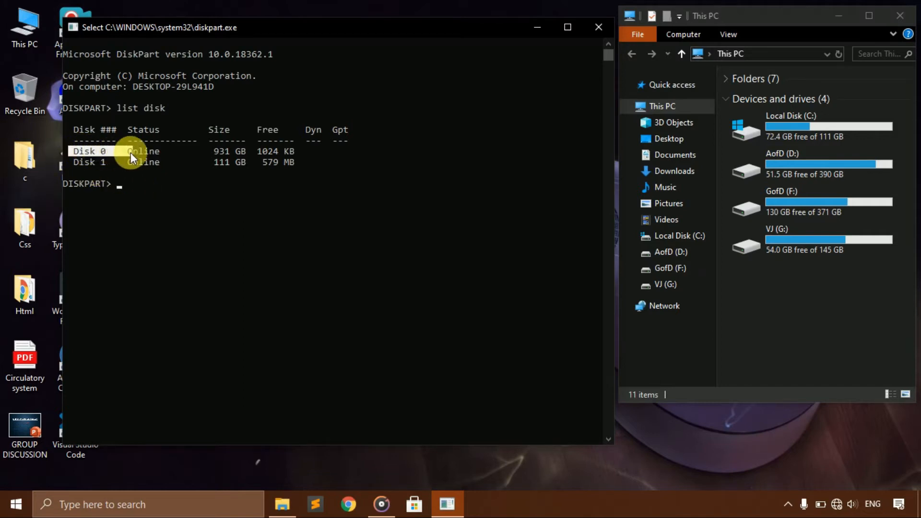
pyautogui.moveTo(208, 151); pyautogui.dragTo(273, 152)
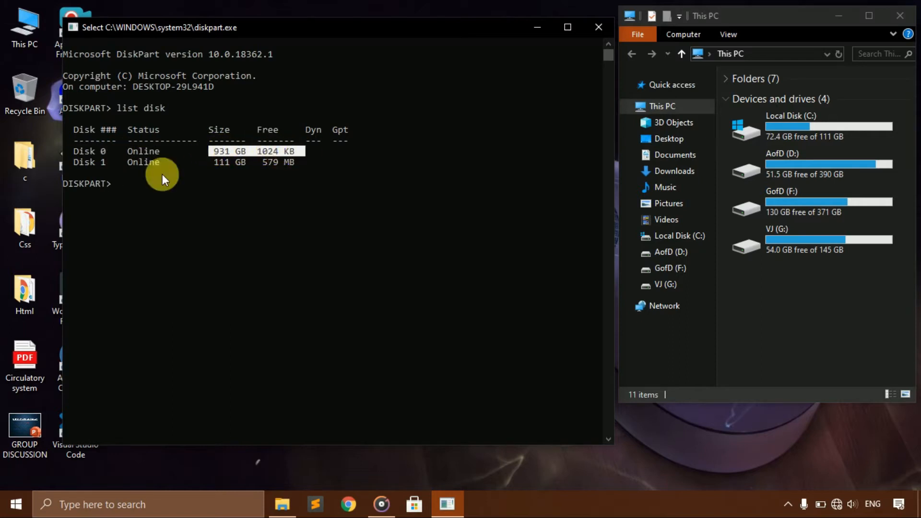
pyautogui.rightClick(128, 178)
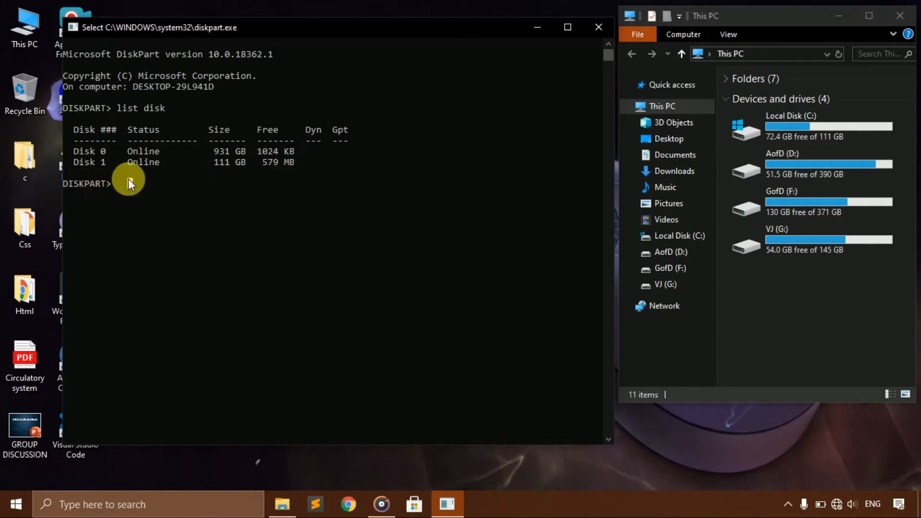
pyautogui.rightClick(129, 179)
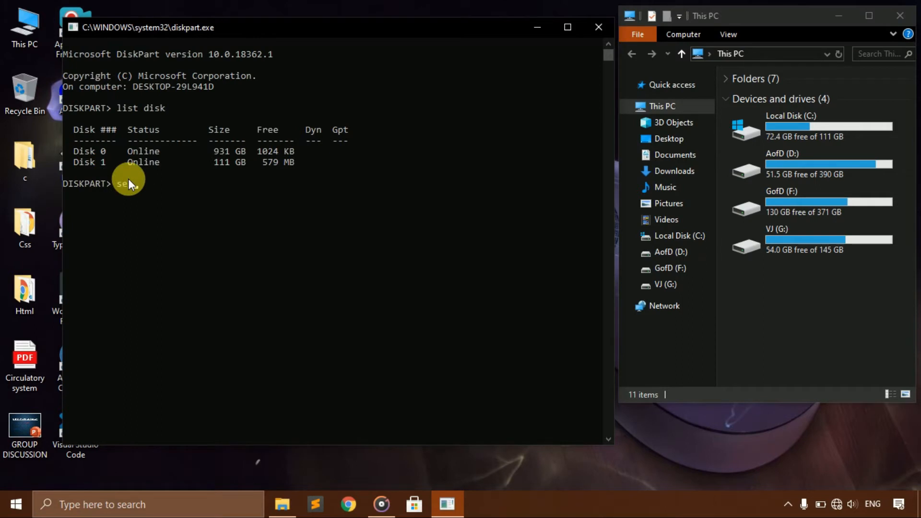
pyautogui.write('select dis')
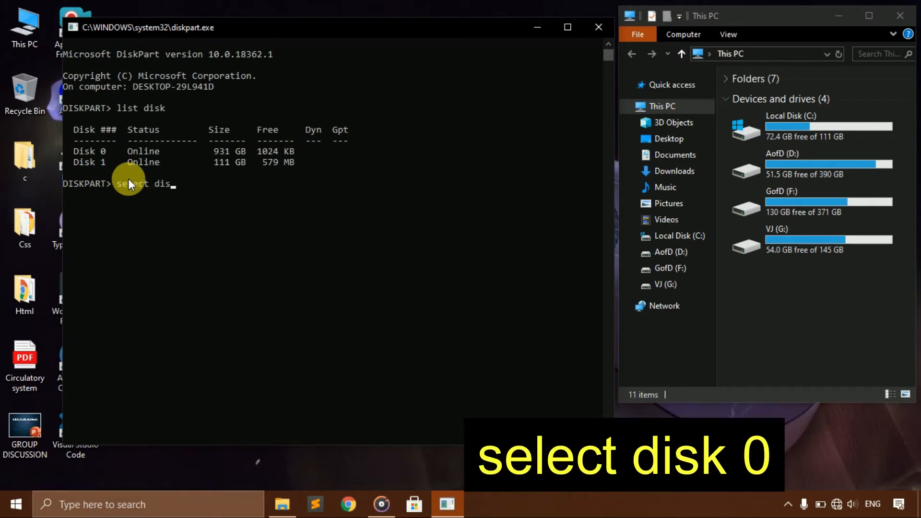
pyautogui.write('k 0')
pyautogui.press('Return')
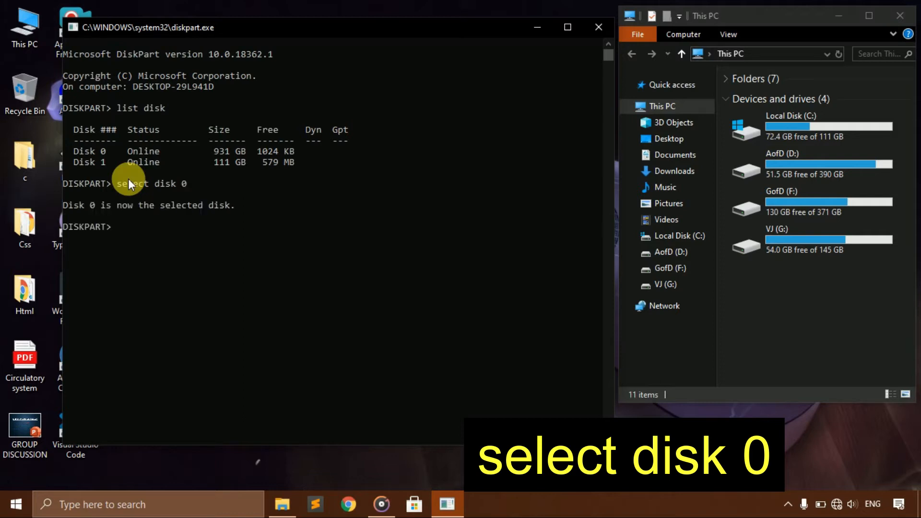
pyautogui.moveTo(243, 208); pyautogui.dragTo(163, 199)
pyautogui.moveTo(68, 206)
pyautogui.mouseDown()
pyautogui.moveTo(69, 217)
pyautogui.moveTo(64, 208)
pyautogui.mouseUp()
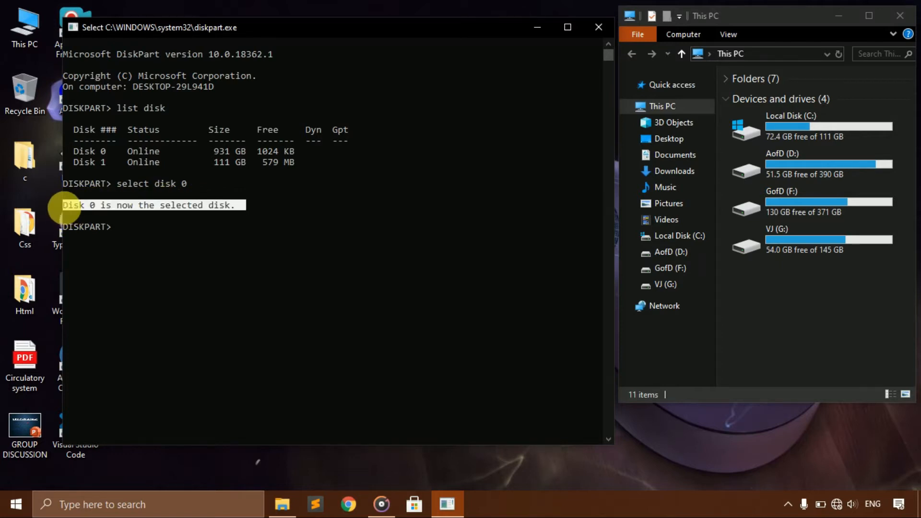
# Run the list volume command in DiskPart and narrow the navigation pane of the This PC window.
pyautogui.click(134, 229)
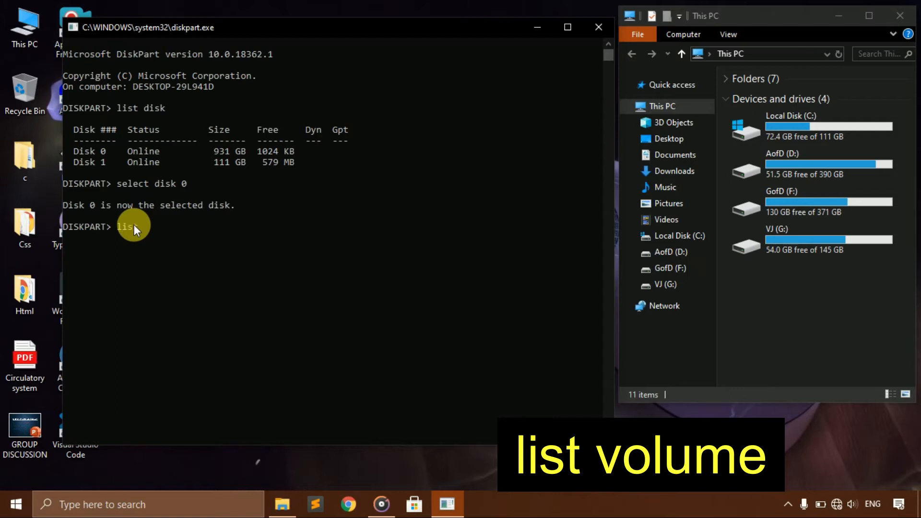
pyautogui.write('list volume')
pyautogui.press('Return')
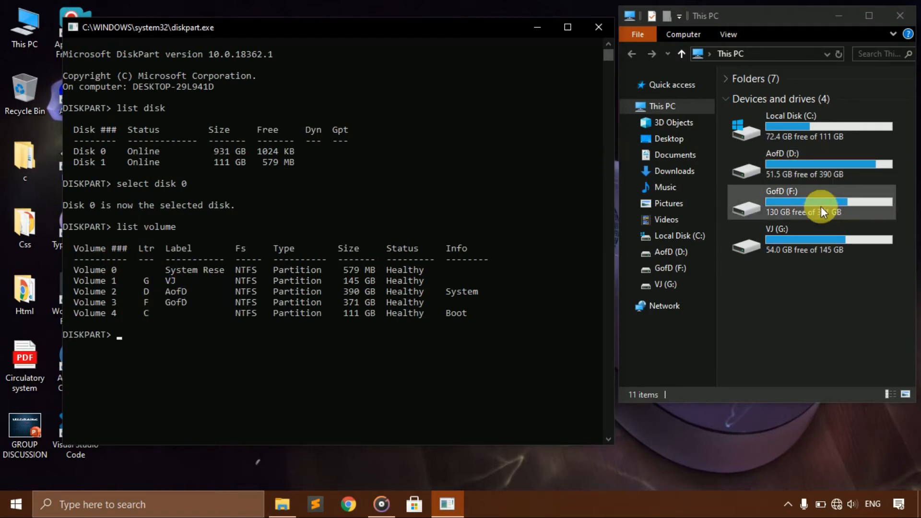
pyautogui.moveTo(717, 75); pyautogui.dragTo(597, 76)
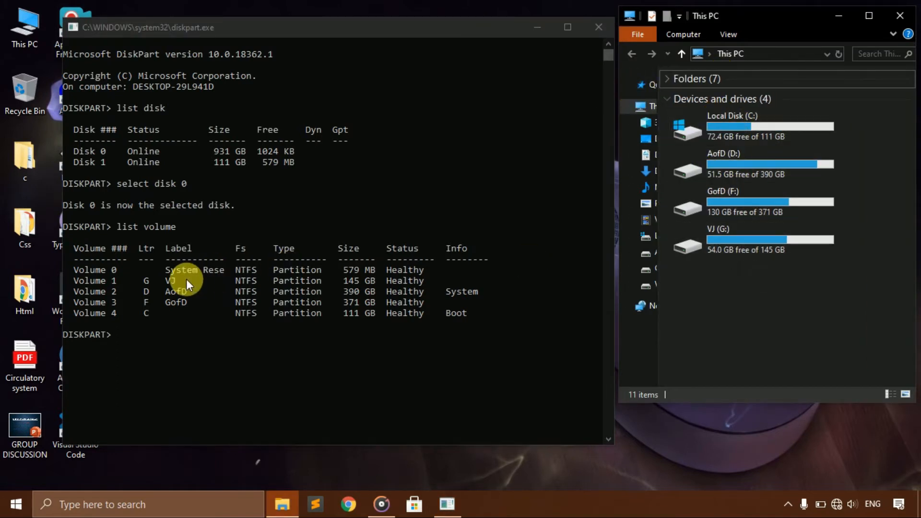
# Select the VJ (G:) volume in DiskPart with select volume 1 and check the matching drive in This PC.
pyautogui.click(69, 280)
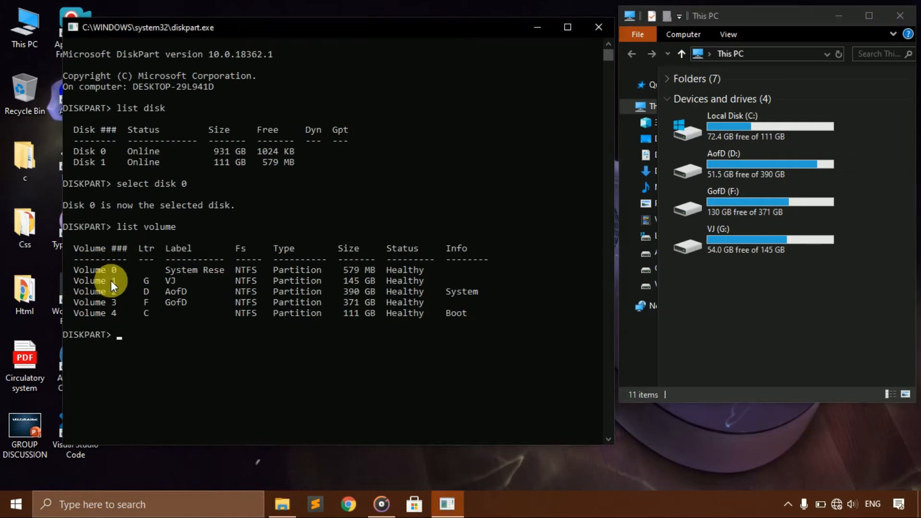
pyautogui.click(196, 282)
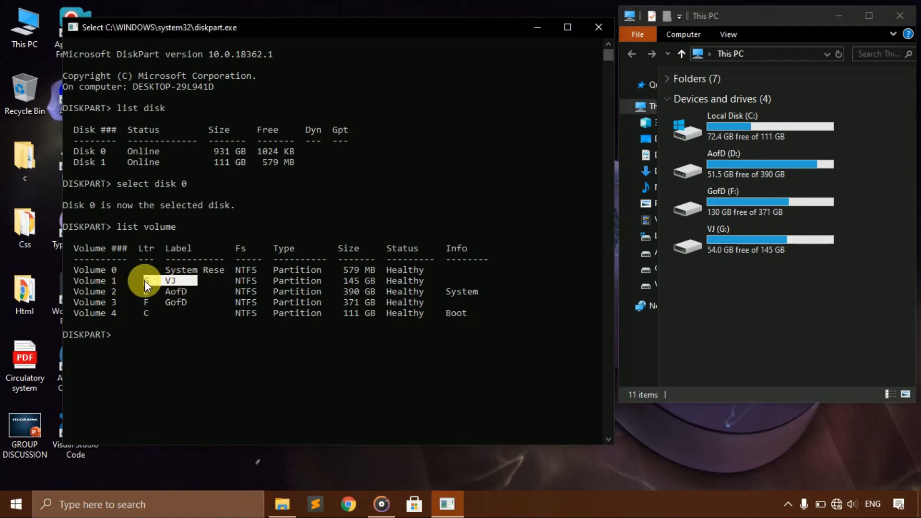
pyautogui.moveTo(75, 280); pyautogui.dragTo(72, 280)
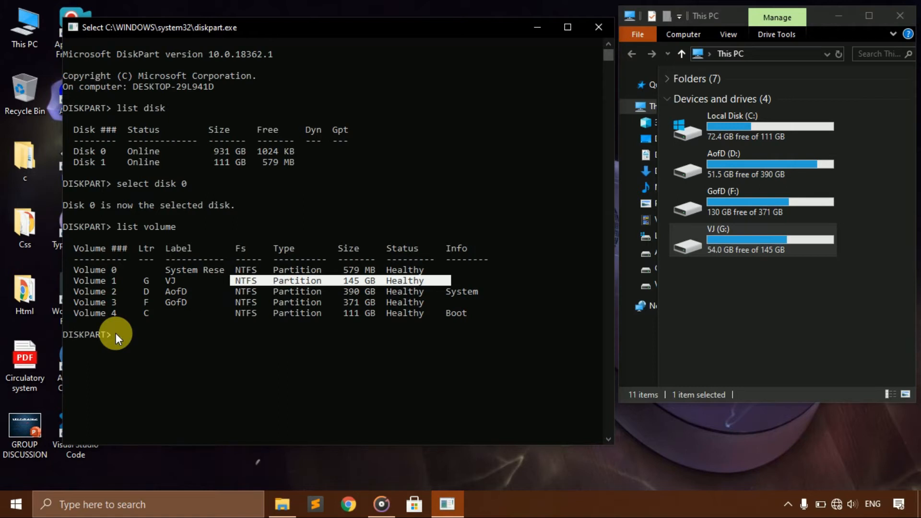
pyautogui.write('selec')
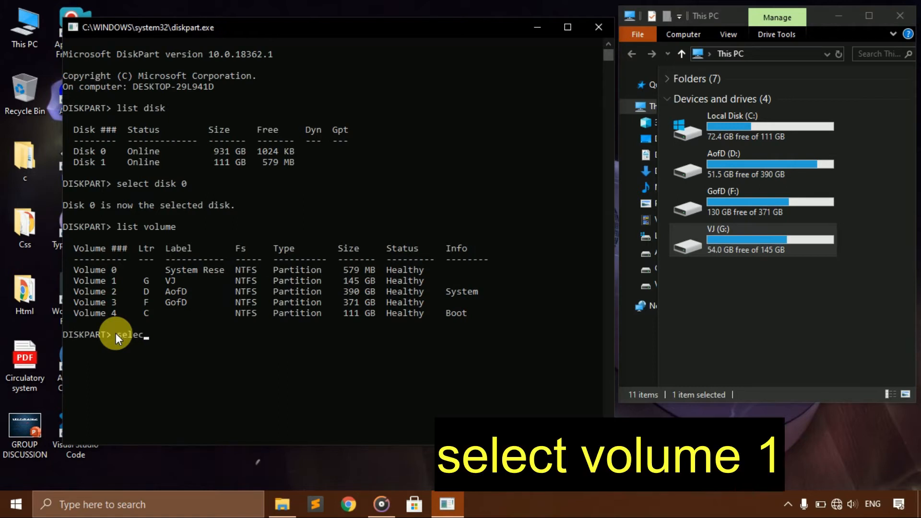
pyautogui.write('t volume')
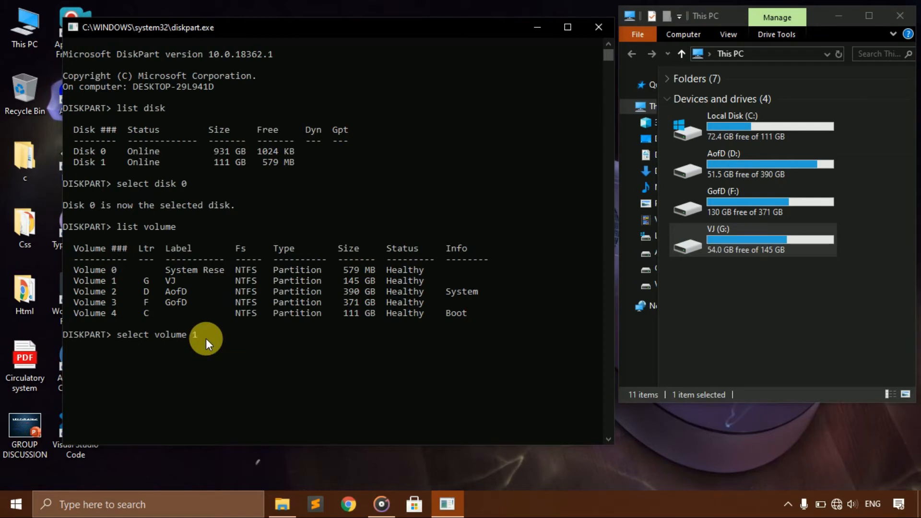
pyautogui.write('1')
pyautogui.press('Return')
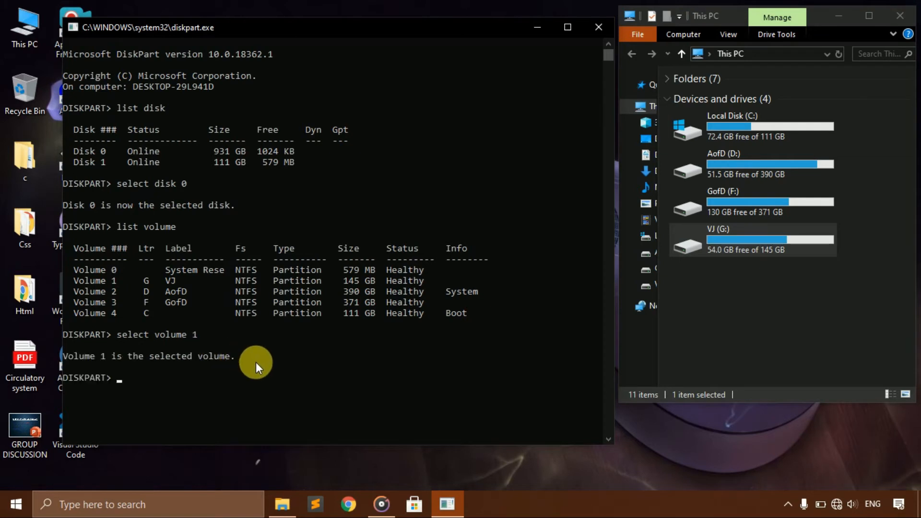
pyautogui.moveTo(251, 356); pyautogui.dragTo(64, 358)
pyautogui.click(361, 346)
pyautogui.click(691, 250)
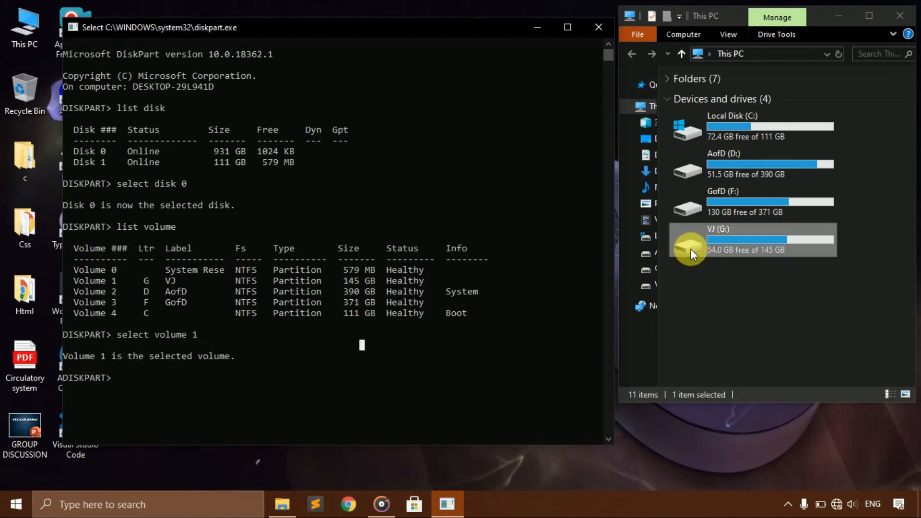
pyautogui.click(736, 283)
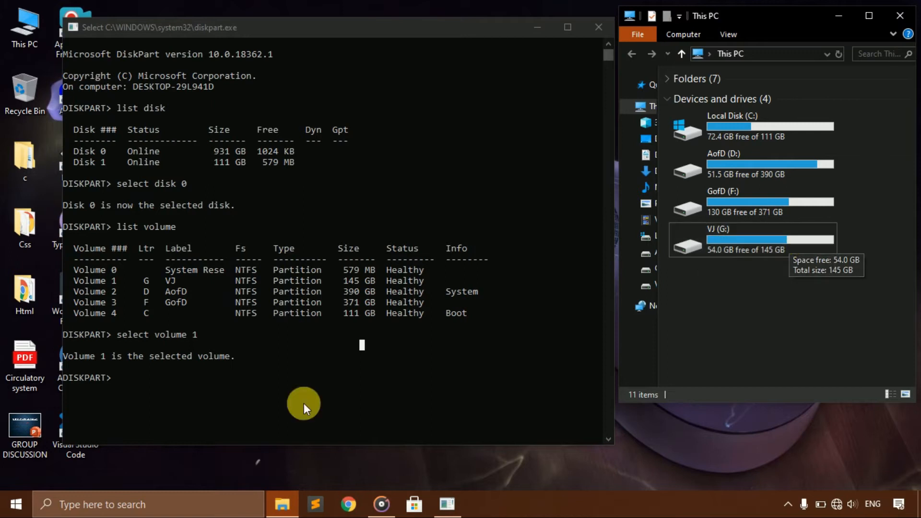
# Remove drive letter G from the selected VJ volume with the DiskPart command remove letter g.
pyautogui.click(138, 381)
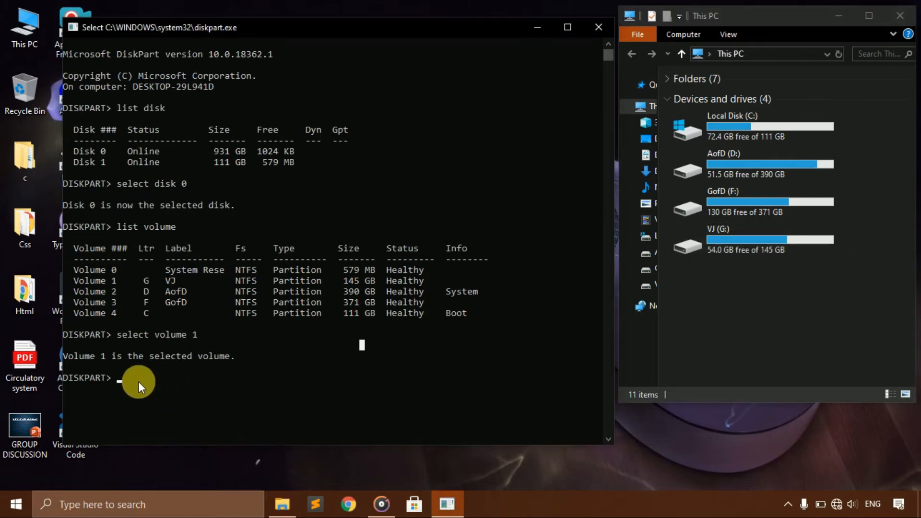
pyautogui.write('emov')
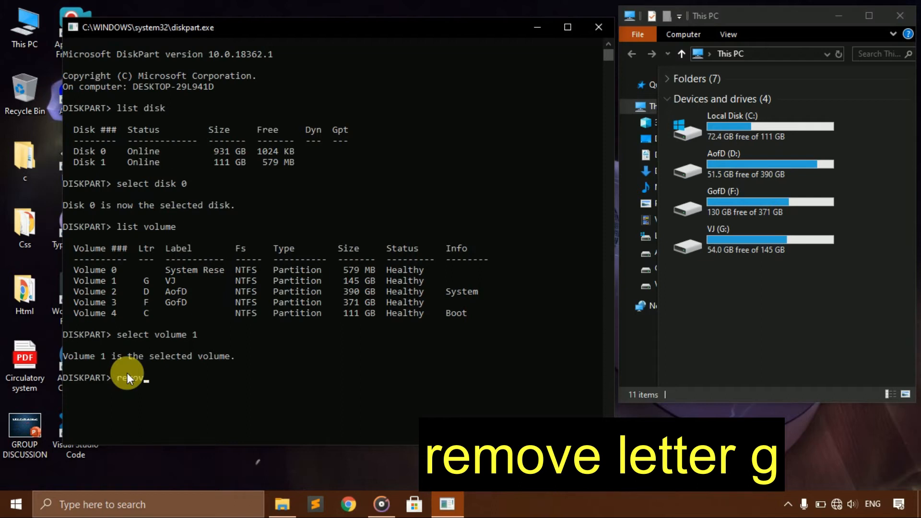
pyautogui.write('emove ')
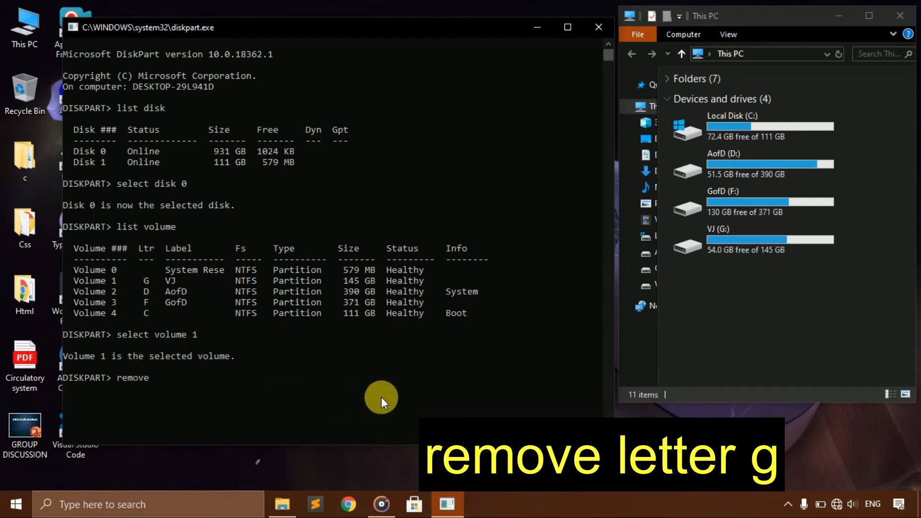
pyautogui.write('letter')
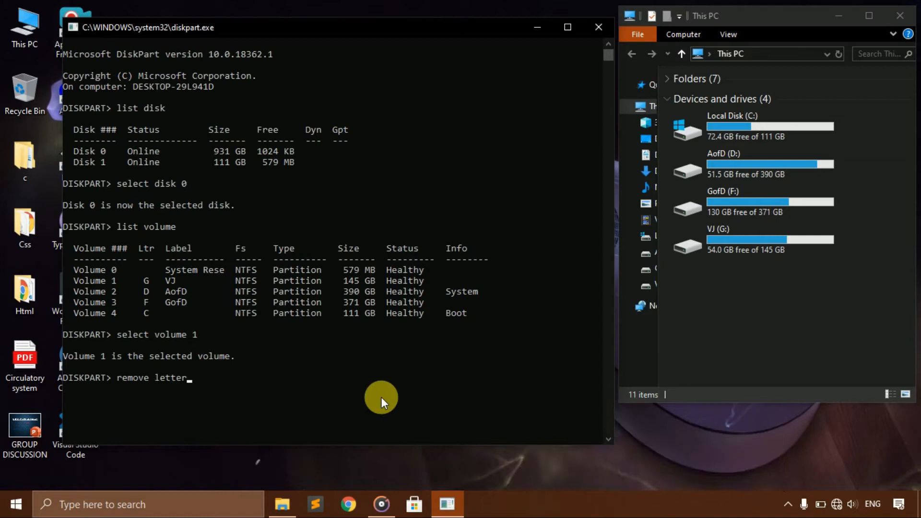
pyautogui.click(207, 377)
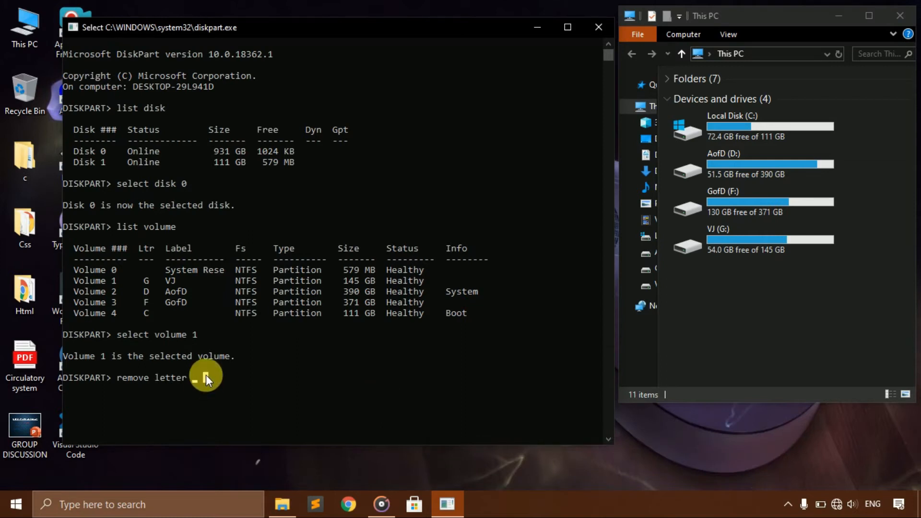
pyautogui.press('Escape')
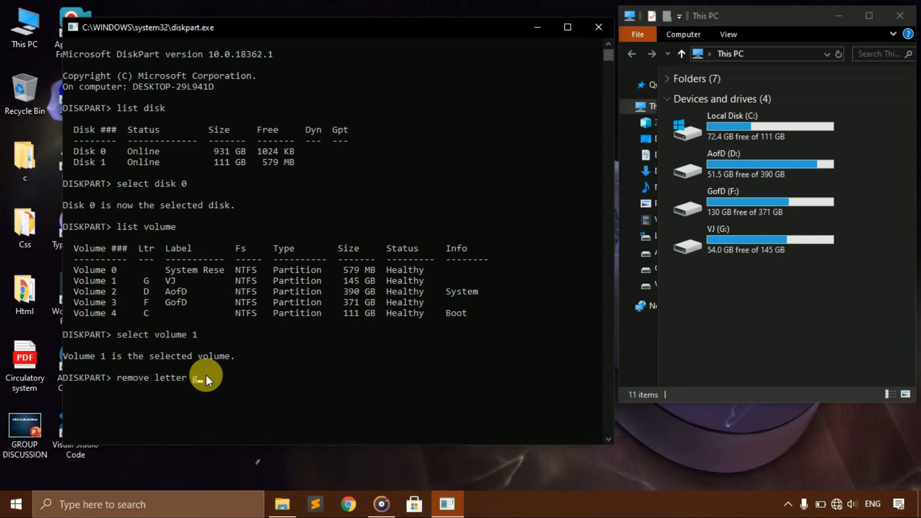
pyautogui.press('Return')
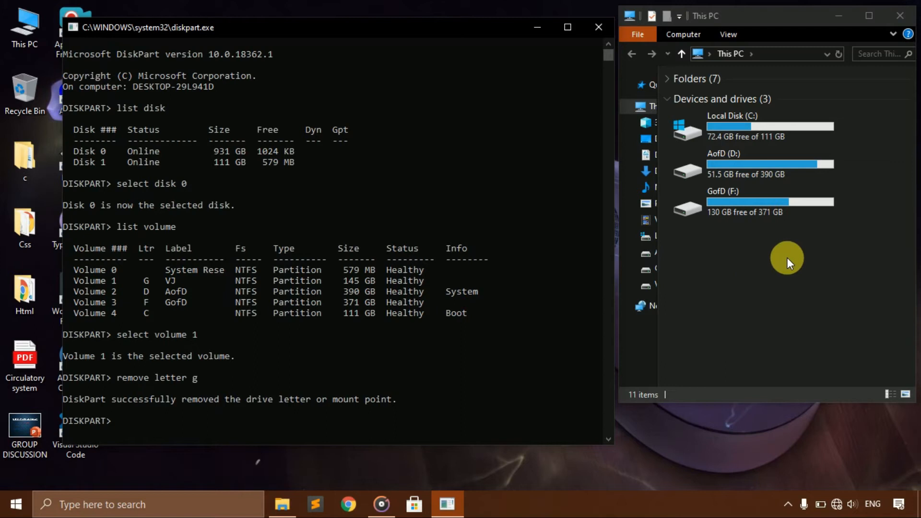
# Highlight the GofD entry in the volume table and run list volume to review the drive letters.
pyautogui.click(138, 404)
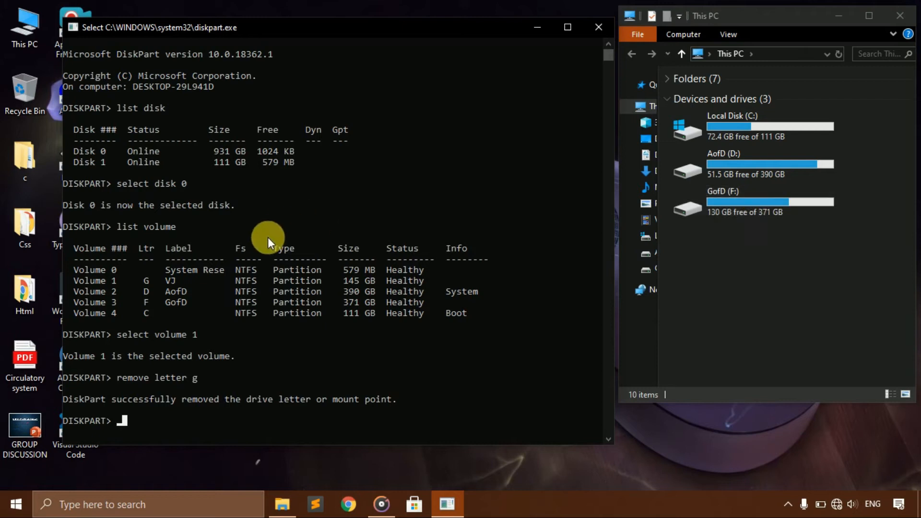
pyautogui.click(220, 300)
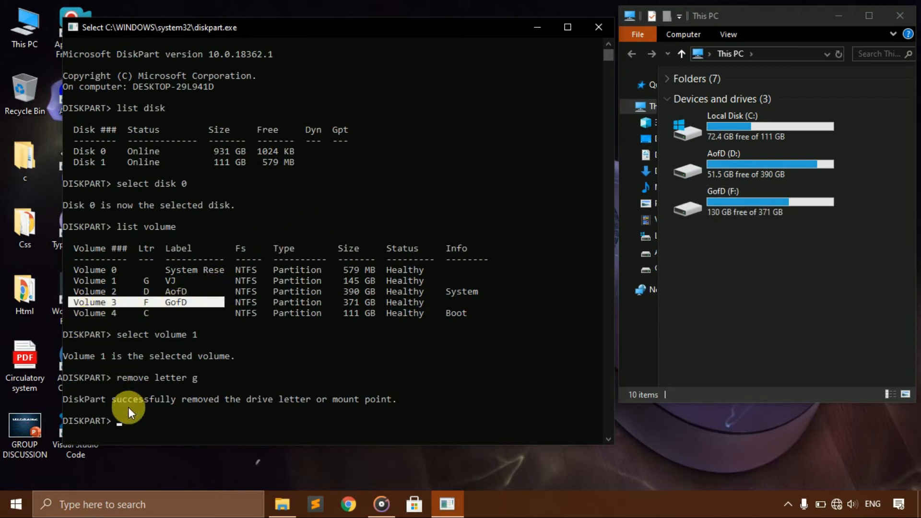
pyautogui.click(130, 421)
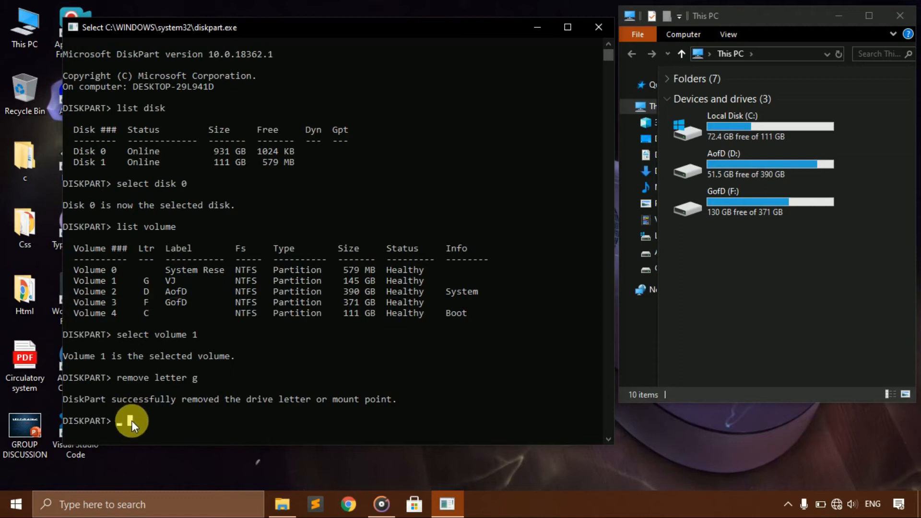
pyautogui.press('Escape')
pyautogui.write('list vo')
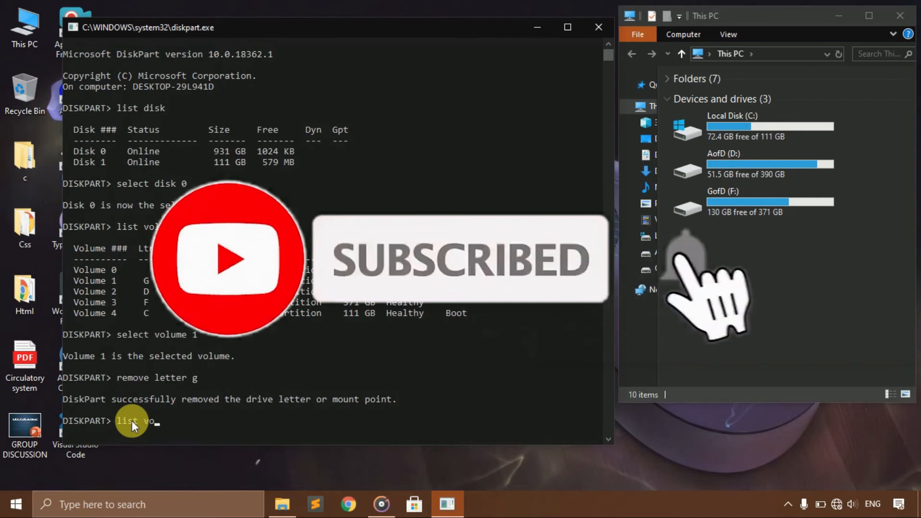
pyautogui.write('lume')
pyautogui.press('Return')
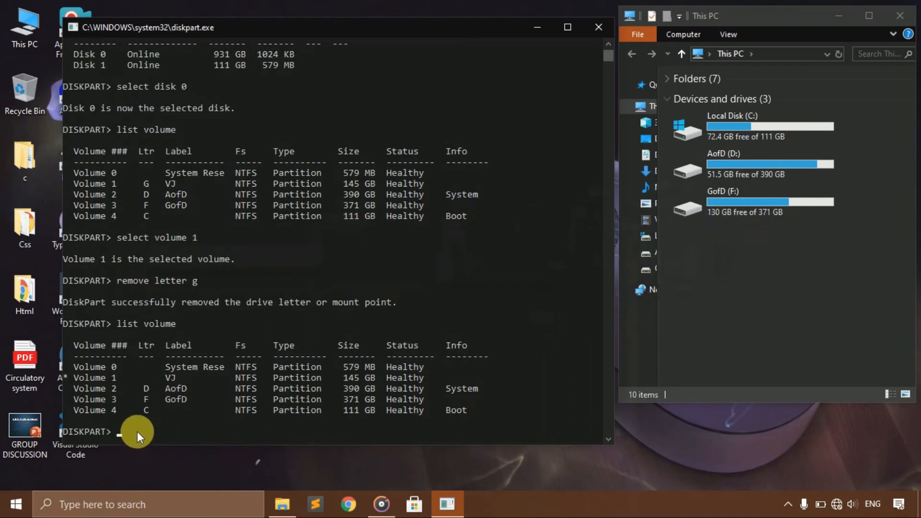
# Make the GofD volume the active one with select volume 3 and check DiskPart's response.
pyautogui.write('select volume')
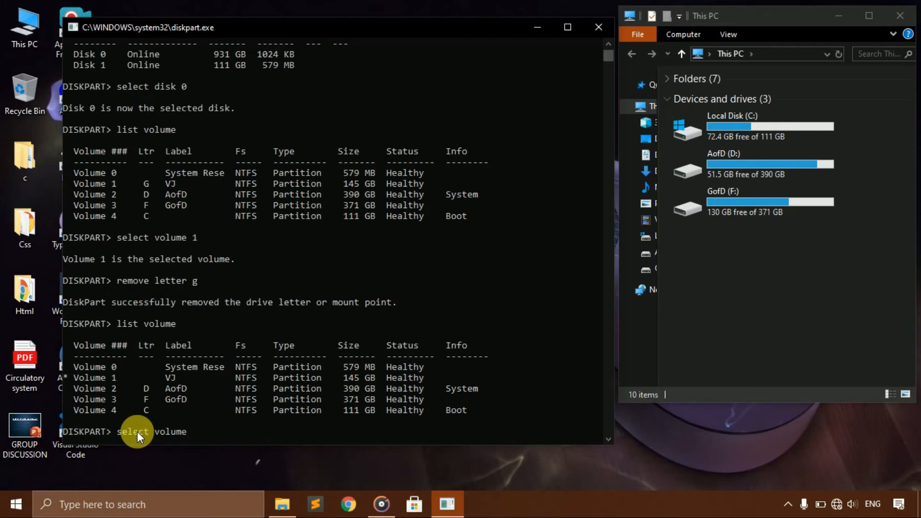
pyautogui.write(' 3')
pyautogui.press('Return')
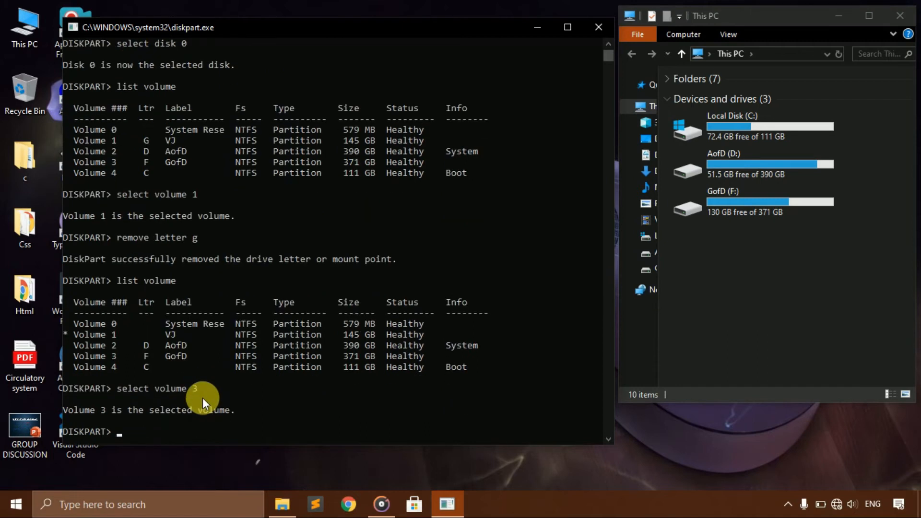
pyautogui.click(253, 411)
pyautogui.moveTo(253, 411); pyautogui.dragTo(55, 404)
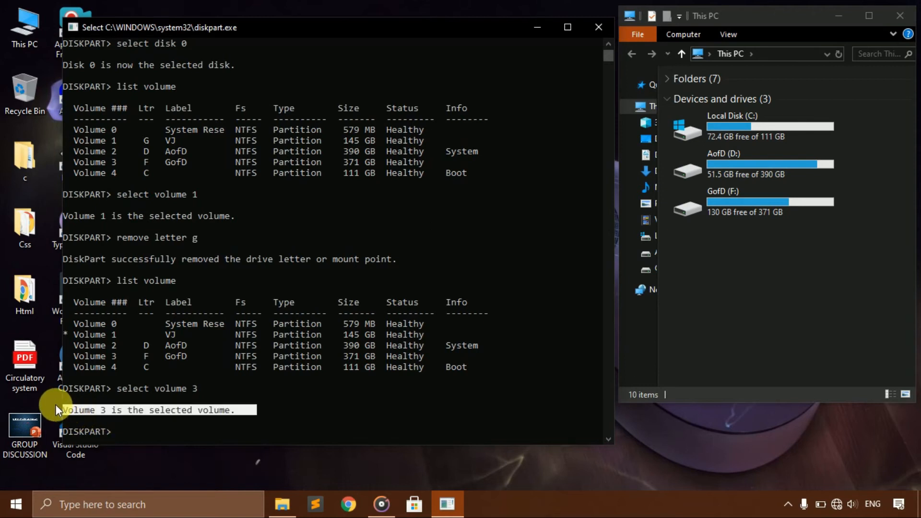
pyautogui.click(174, 433)
pyautogui.press('Escape')
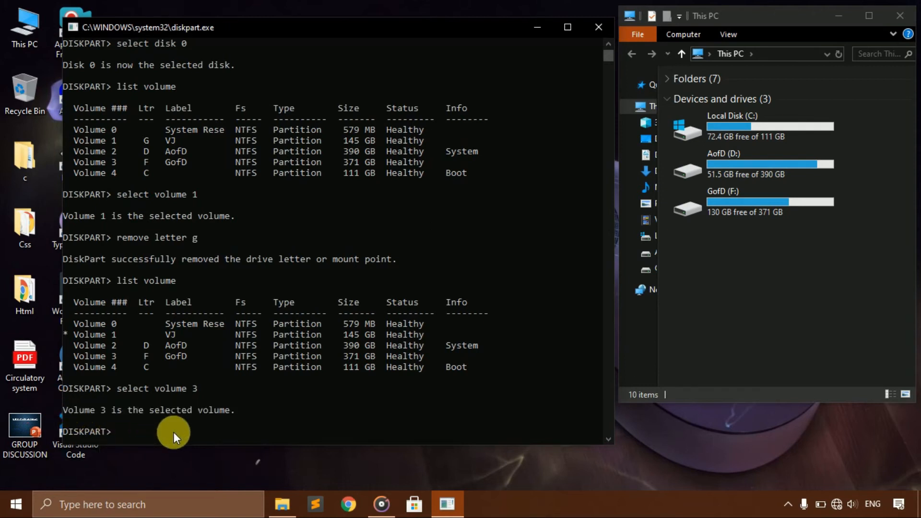
# Remove the GofD volume's drive letter with remove letter f and check the drives in This PC.
pyautogui.write('remove l')
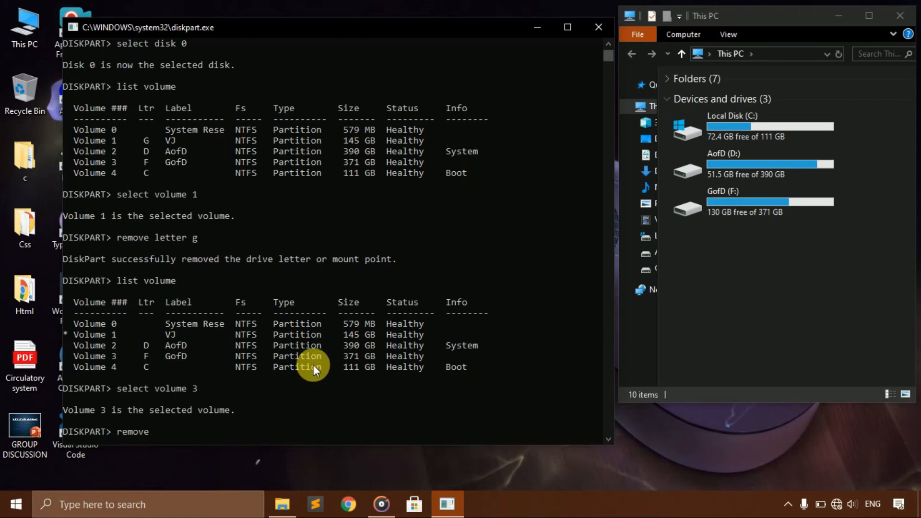
pyautogui.write('etter')
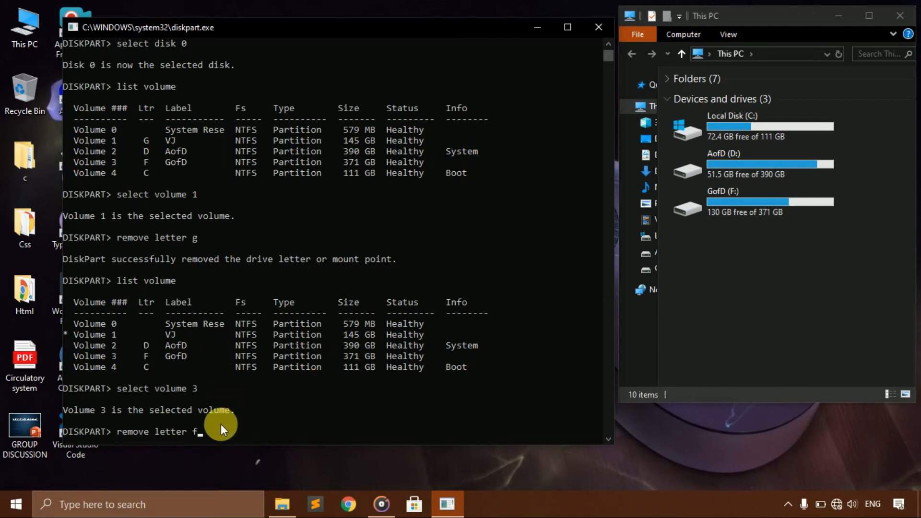
pyautogui.write(' f')
pyautogui.press('Return')
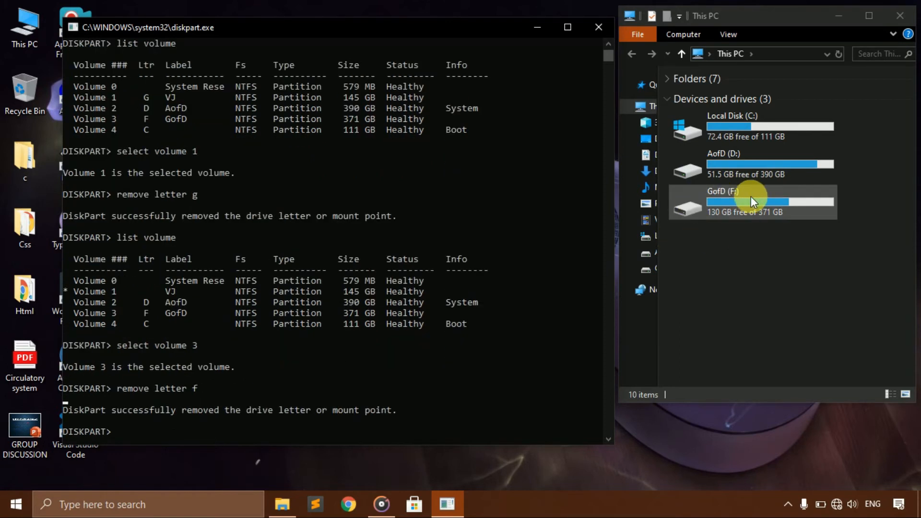
pyautogui.rightClick(743, 219)
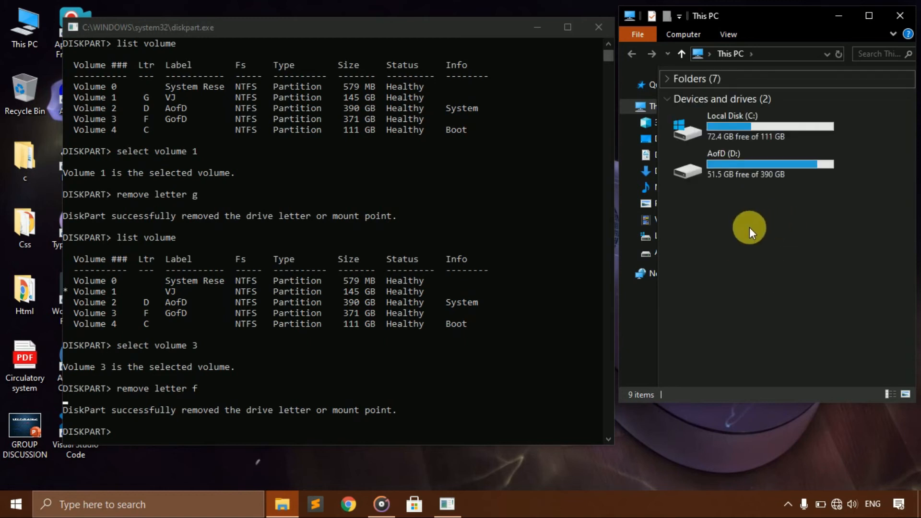
# Run list volume in DiskPart to find the number of the hidden GofD volume.
pyautogui.click(142, 430)
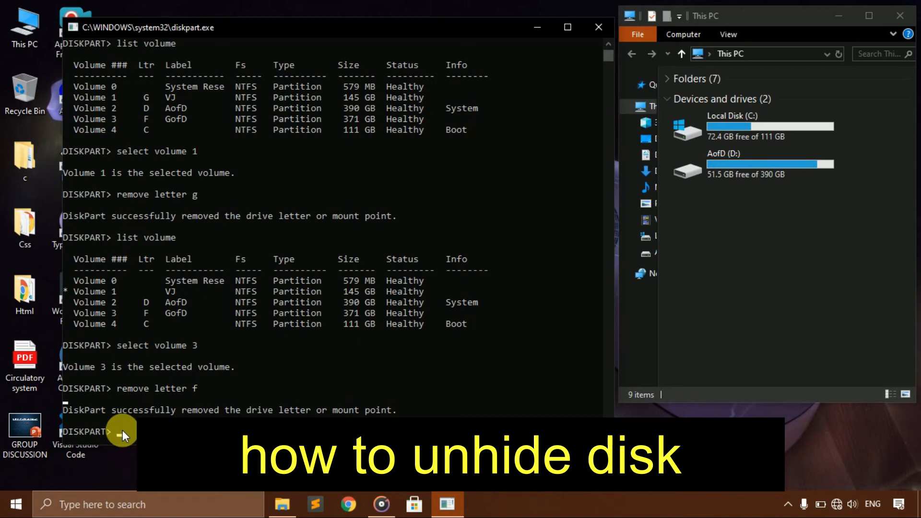
pyautogui.write('l')
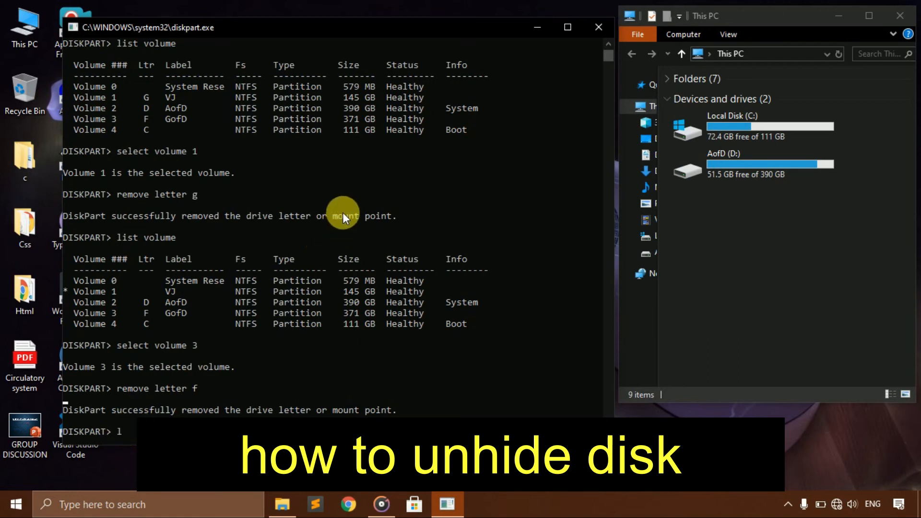
pyautogui.write('ist volumw')
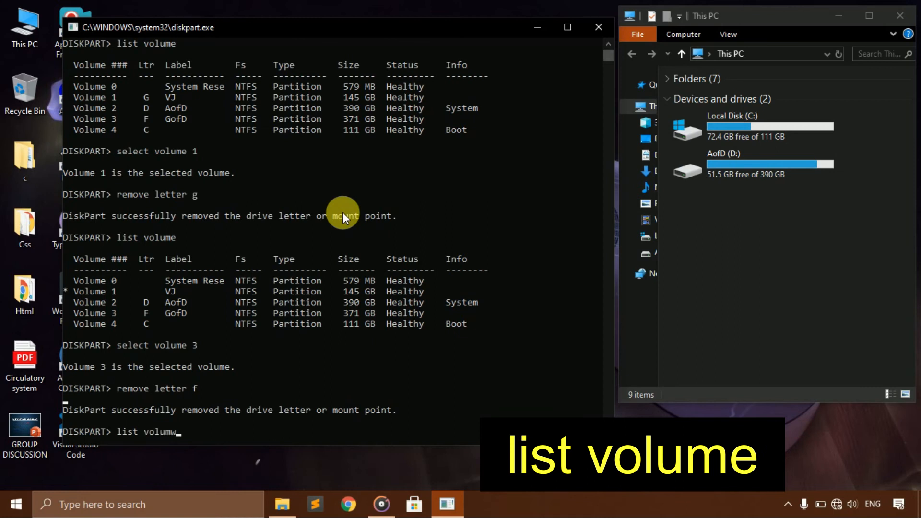
pyautogui.press('BackSpace')
pyautogui.write('e')
pyautogui.press('Return')
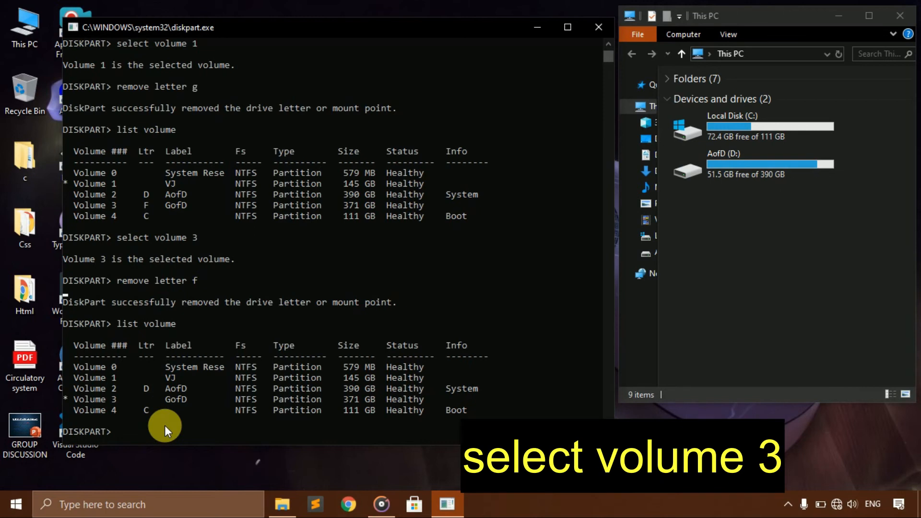
# Select the hidden GofD volume with the DiskPart command select volume 3.
pyautogui.write('select v')
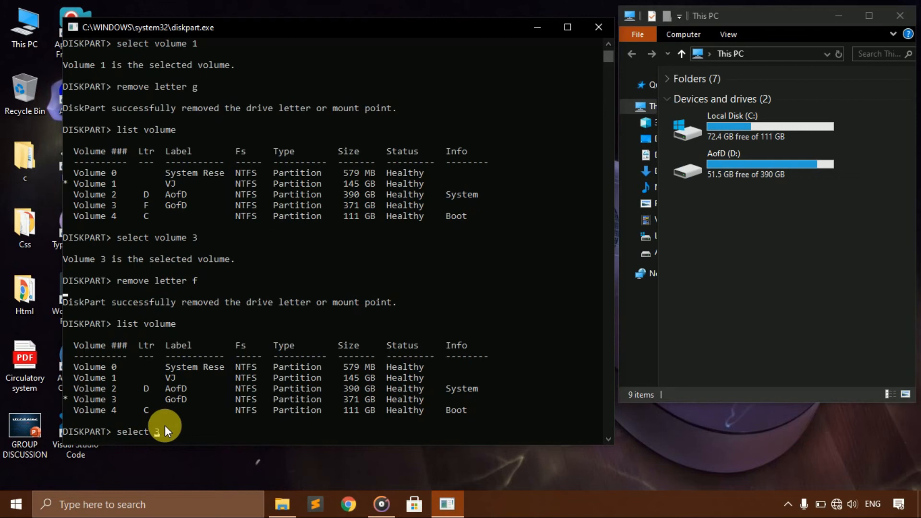
pyautogui.write('olume 3')
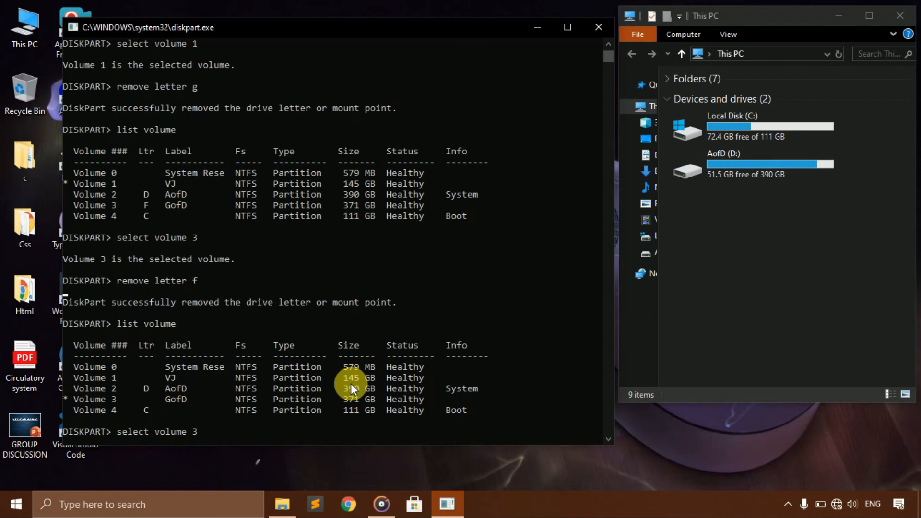
pyautogui.press('Return')
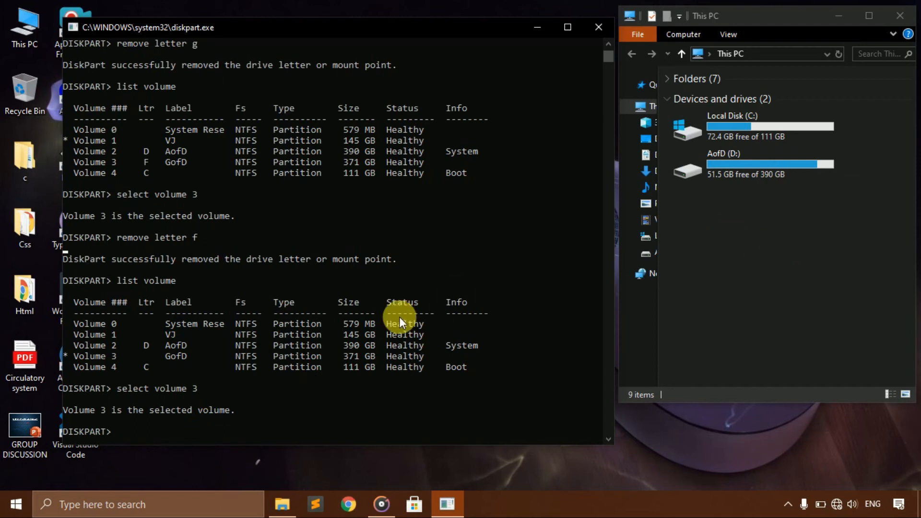
# Unhide the GofD volume by giving it drive letter E with assign letter e.
pyautogui.write('ass')
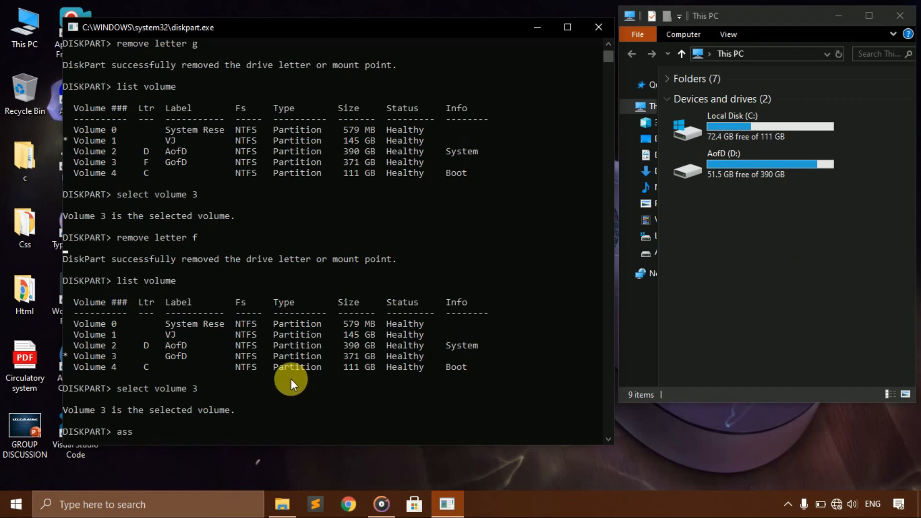
pyautogui.write('ign')
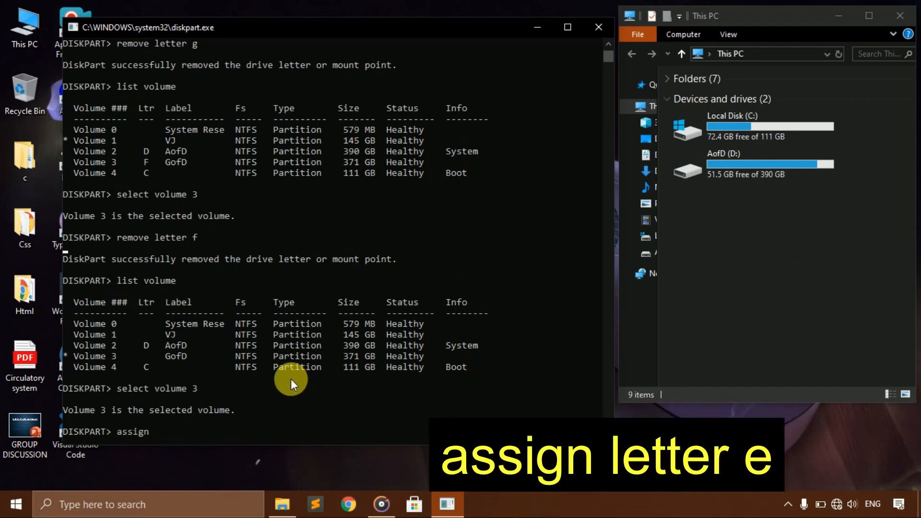
pyautogui.write(' letter e')
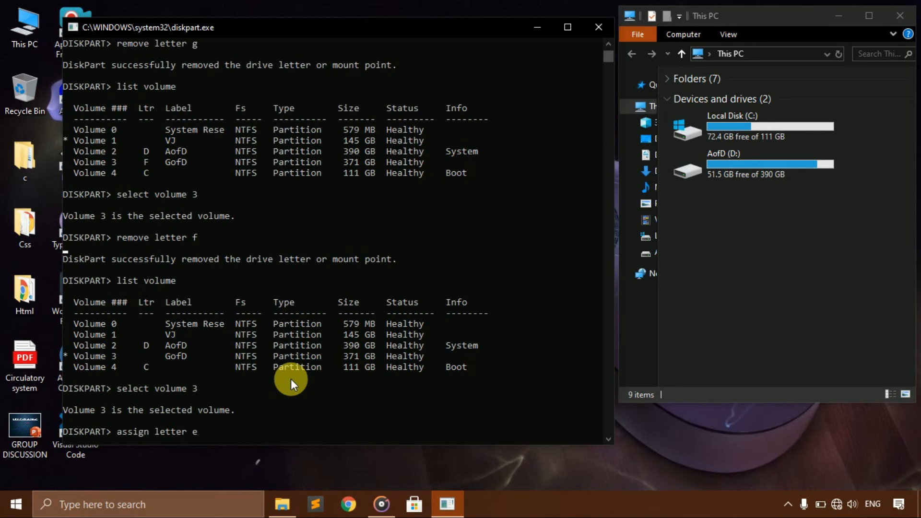
pyautogui.press('Return')
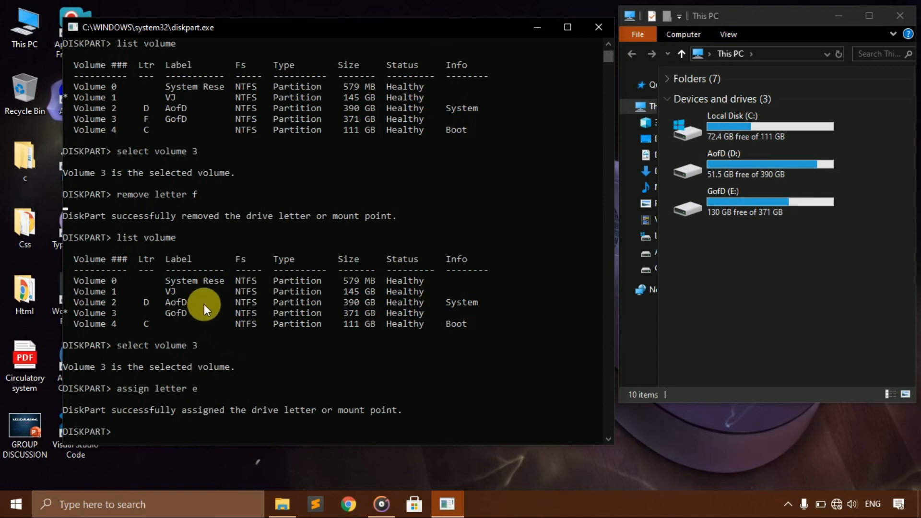
# List the volumes again and select the hidden VJ volume with select volume 1.
pyautogui.write('list volume')
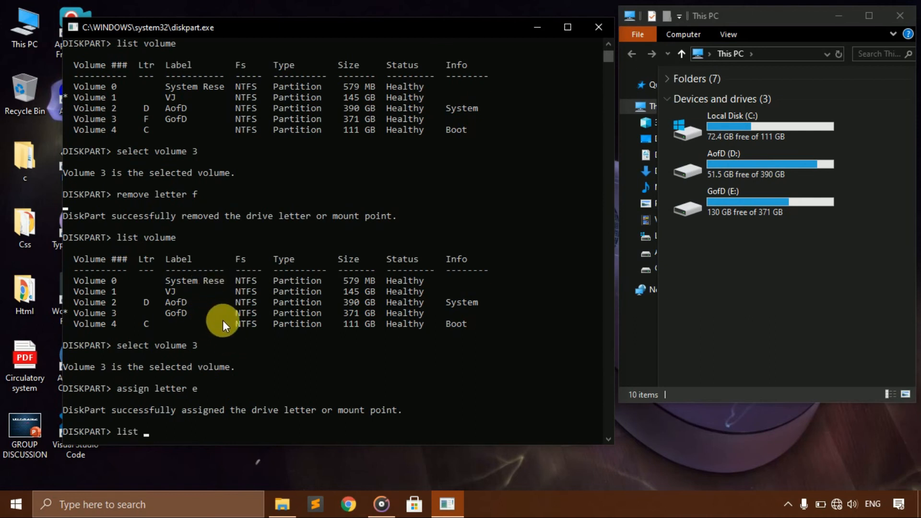
pyautogui.press('Return')
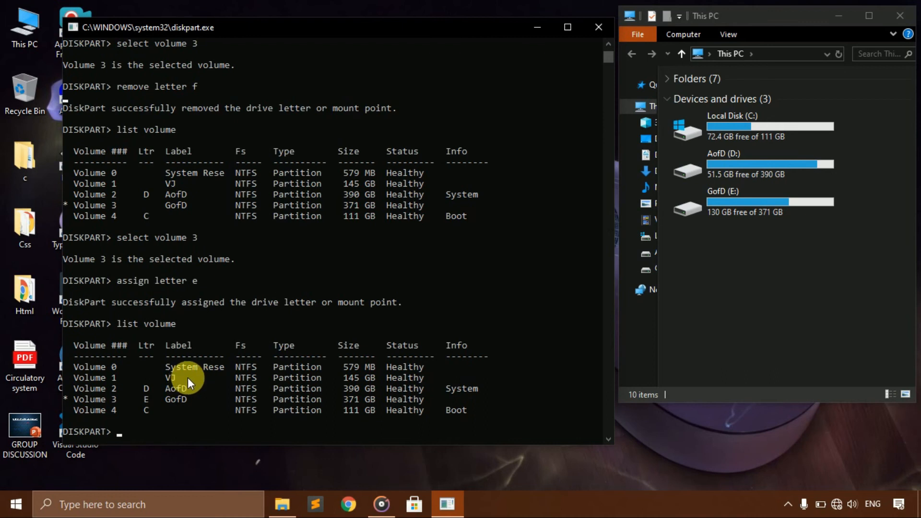
pyautogui.write('select volume')
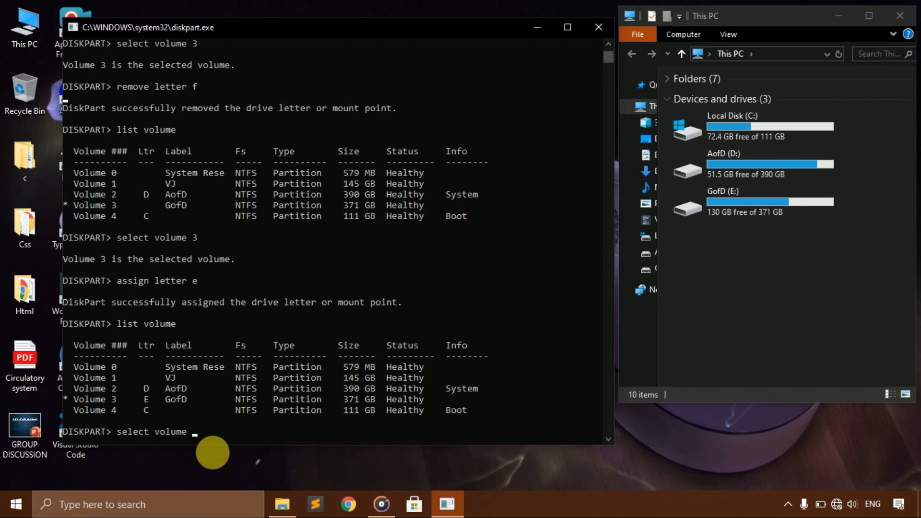
pyautogui.write('1')
pyautogui.press('Return')
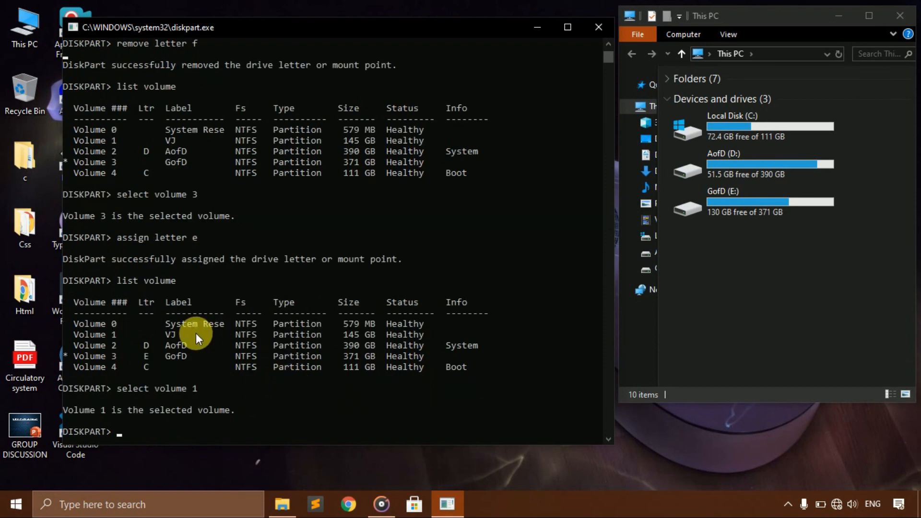
# Unhide the selected VJ volume by giving it drive letter G with the DiskPart command assign letter g.
pyautogui.write('a')
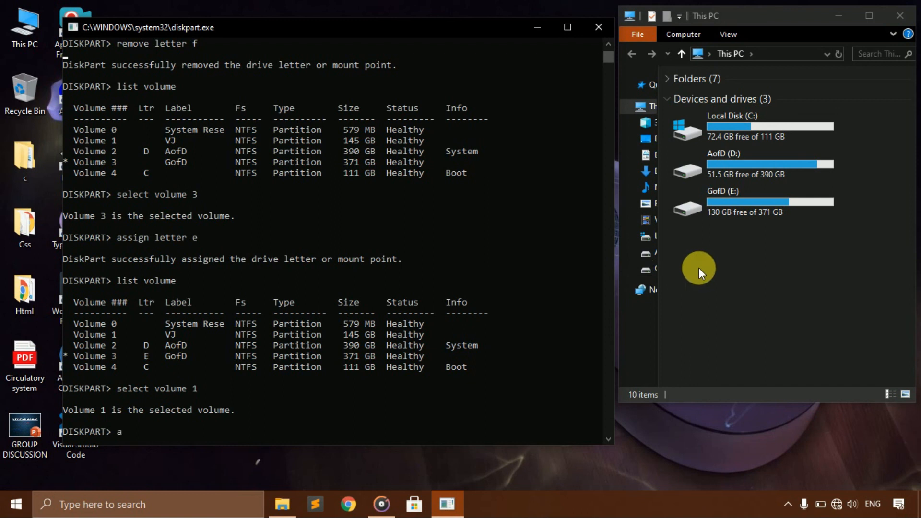
pyautogui.write('ssign letter')
pyautogui.write('g')
pyautogui.press('Return')
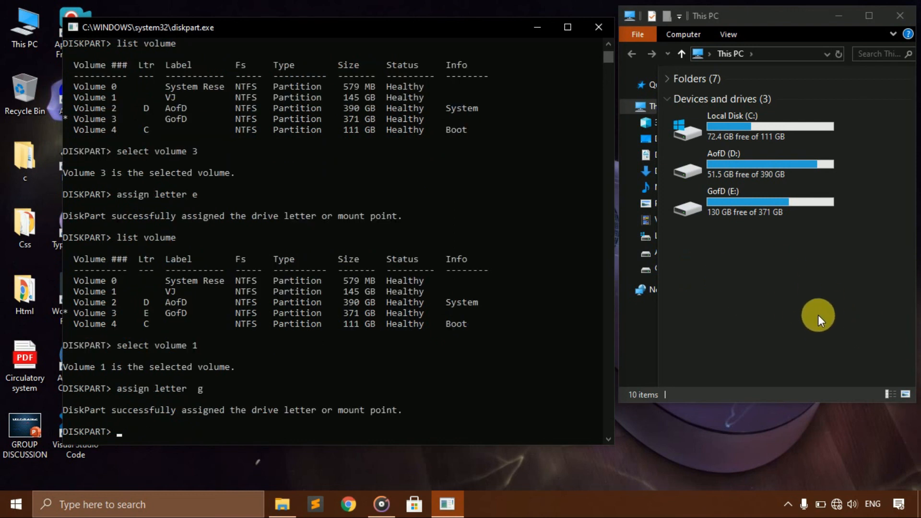
# Refresh the drive list in This PC to check that the VJ drive is back.
pyautogui.rightClick(789, 291)
pyautogui.click(807, 343)
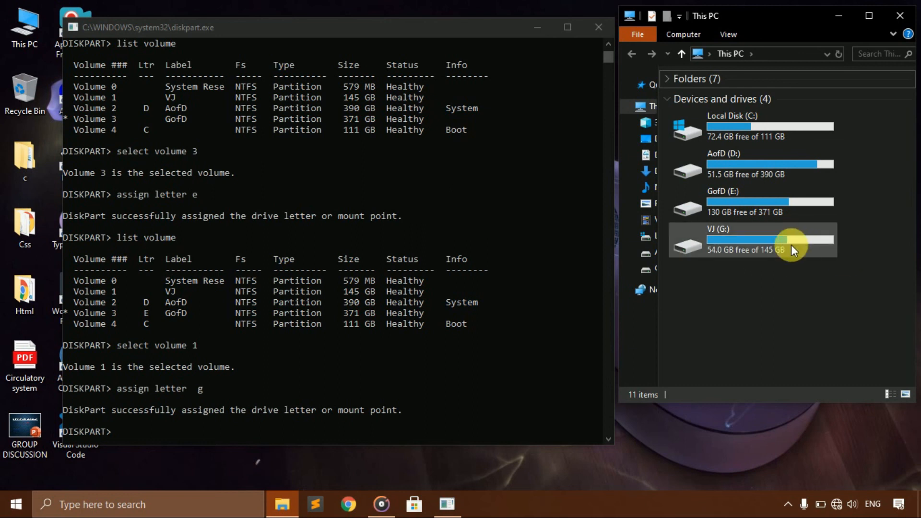
pyautogui.rightClick(823, 286)
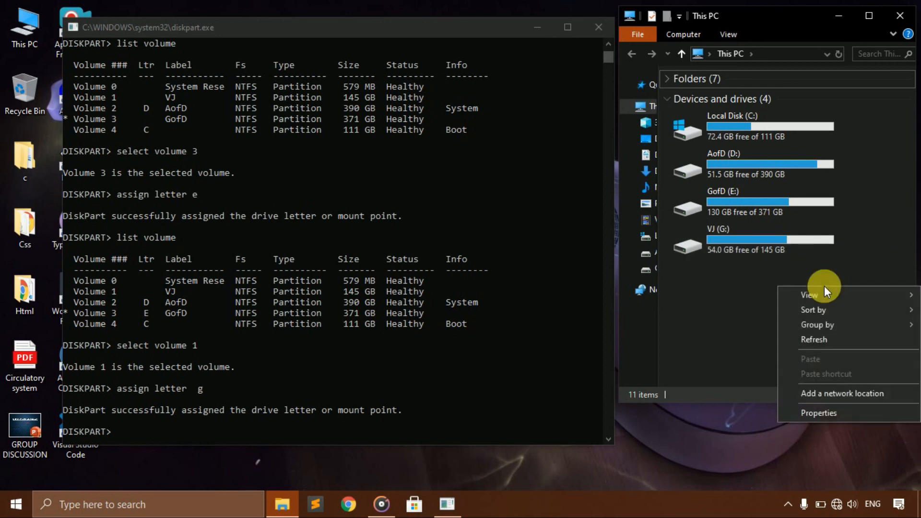
pyautogui.click(831, 339)
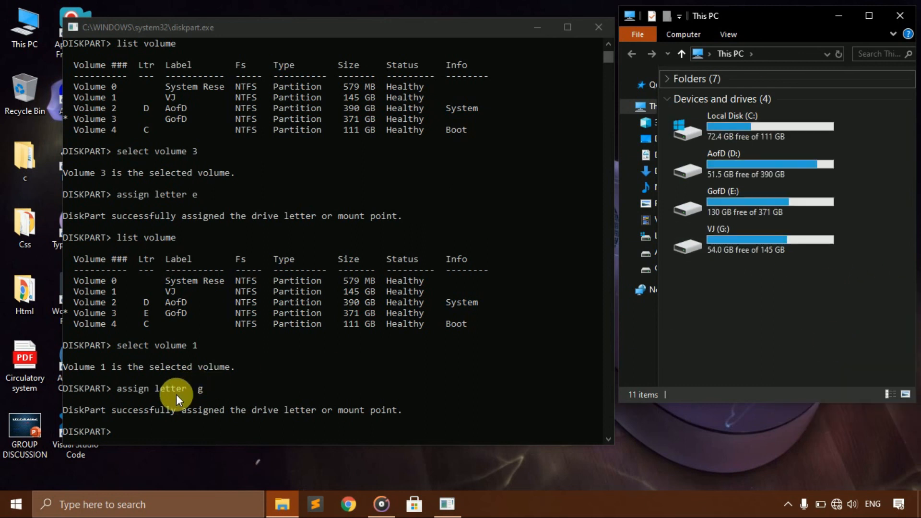
# Quit DiskPart with the exit command, then maximize the This PC window and close it.
pyautogui.click(132, 432)
pyautogui.write('exit')
pyautogui.press('Return')
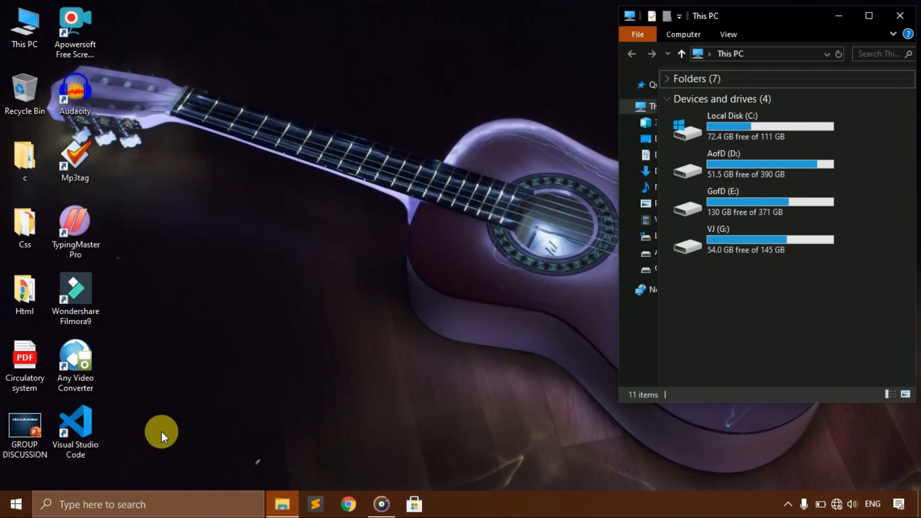
pyautogui.click(870, 16)
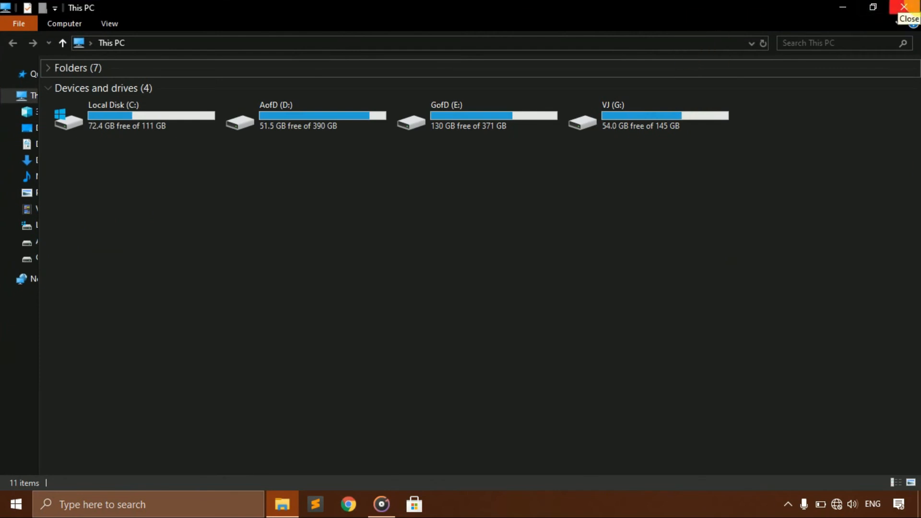
pyautogui.click(897, 10)
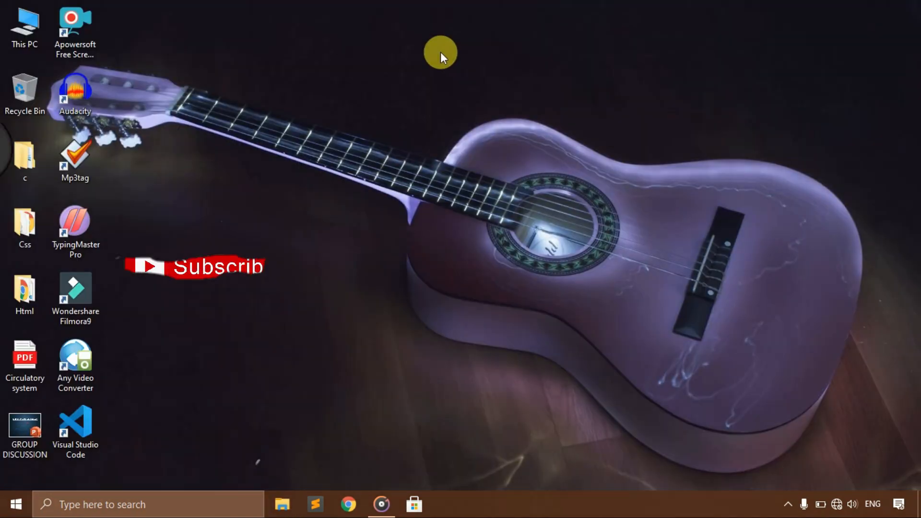